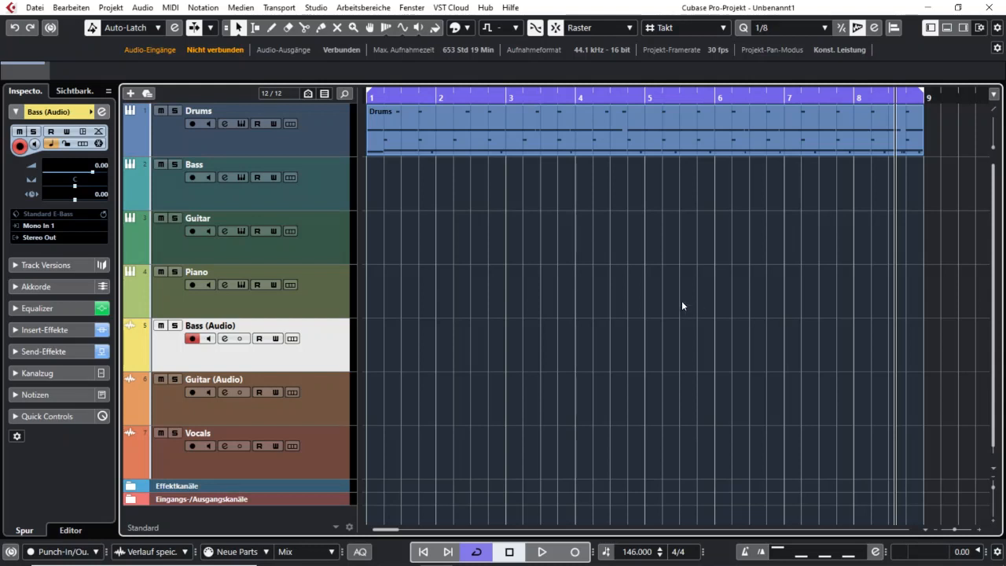
# - Create a part spanning bars 1 to 9 on the Bass (Audio) track, show its lanes and add matching parts on lanes 2, 3 and 4
pyautogui.doubleClick(443, 358)
pyautogui.click(291, 339)
pyautogui.scroll(-2, 526, 301)
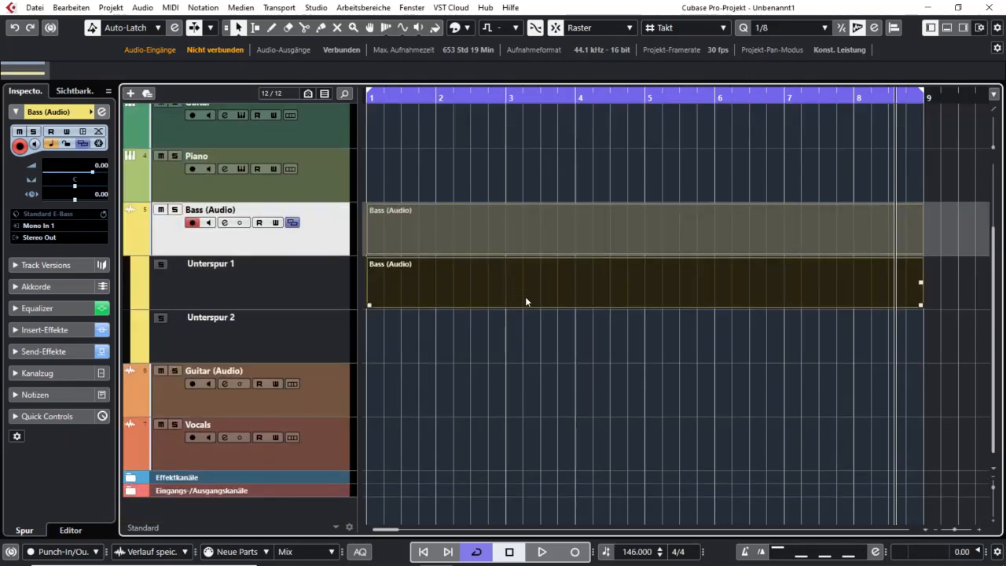
pyautogui.doubleClick(528, 338)
pyautogui.doubleClick(504, 385)
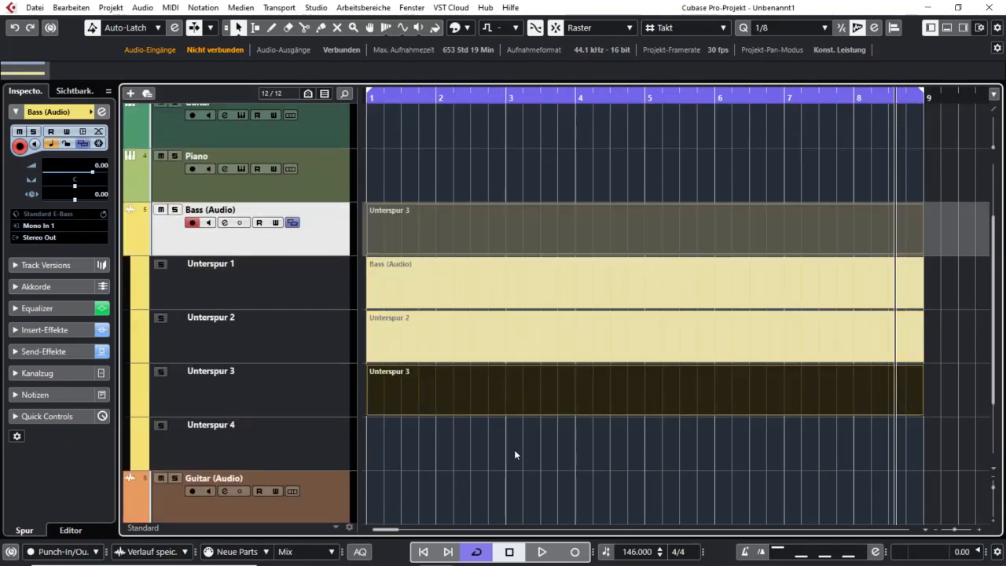
pyautogui.doubleClick(514, 450)
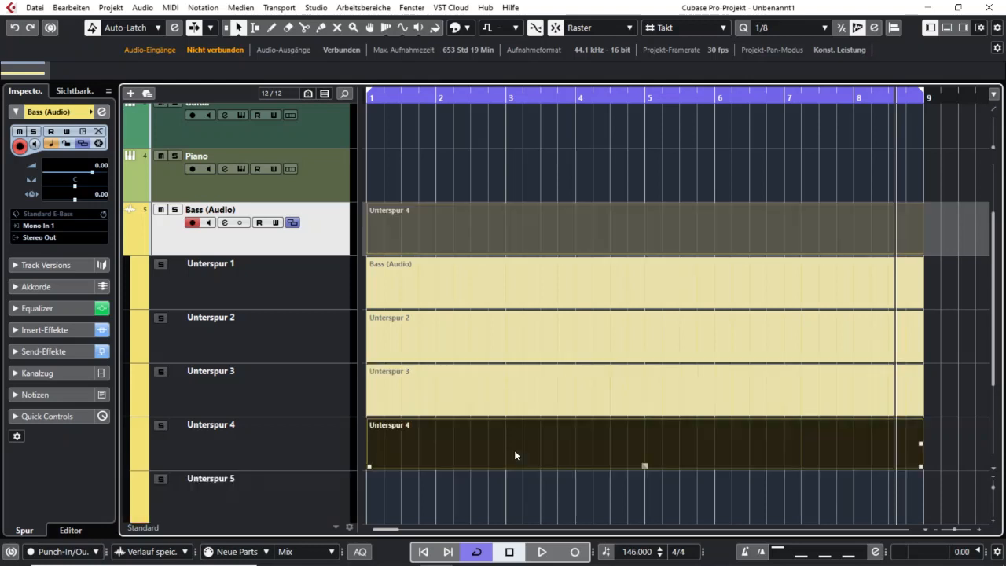
# - Comp the Bass (Audio) lanes with the Comp tool, using lane 1 from bar 1, lane 2 from bar 3, lane 3 from bar 5 and lane 4 from bar 7
pyautogui.rightClick(574, 155)
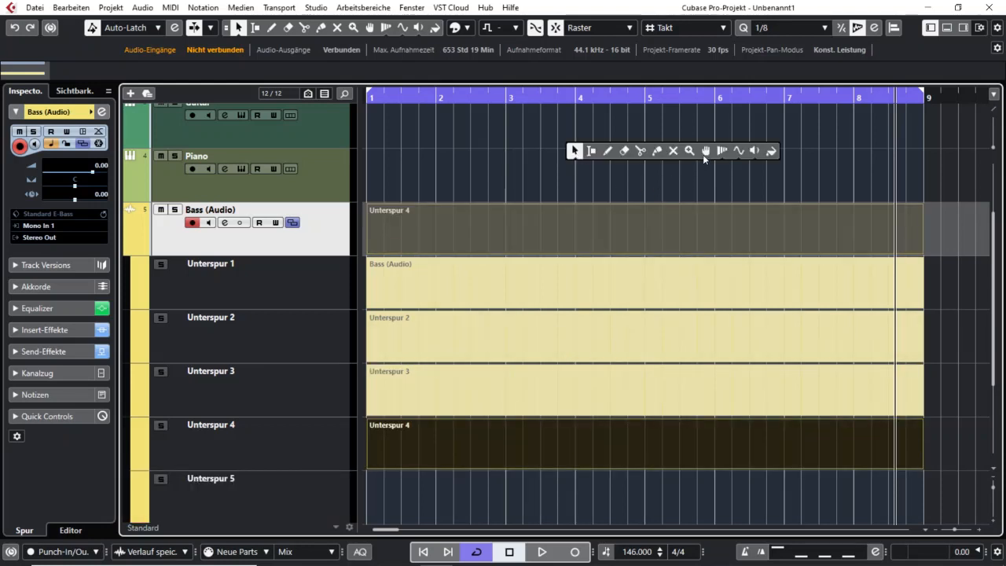
pyautogui.click(706, 151)
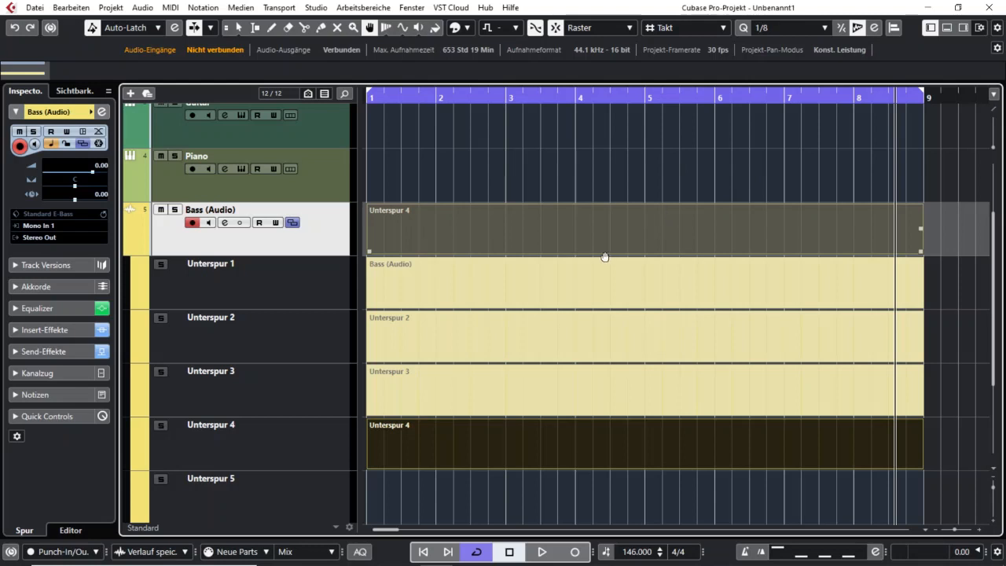
pyautogui.click(593, 296)
pyautogui.moveTo(479, 288); pyautogui.dragTo(360, 288)
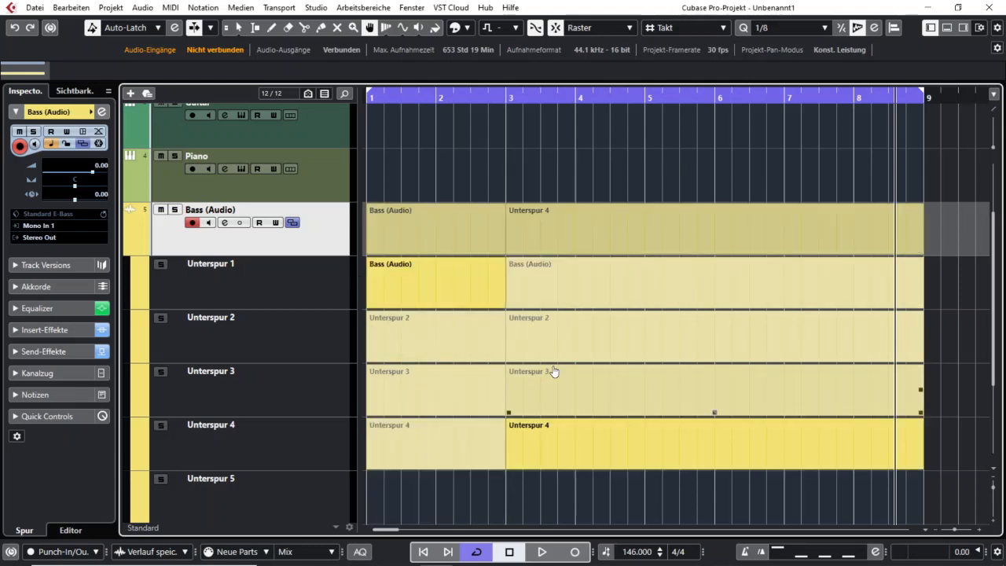
pyautogui.click(524, 341)
pyautogui.moveTo(643, 344); pyautogui.dragTo(507, 341)
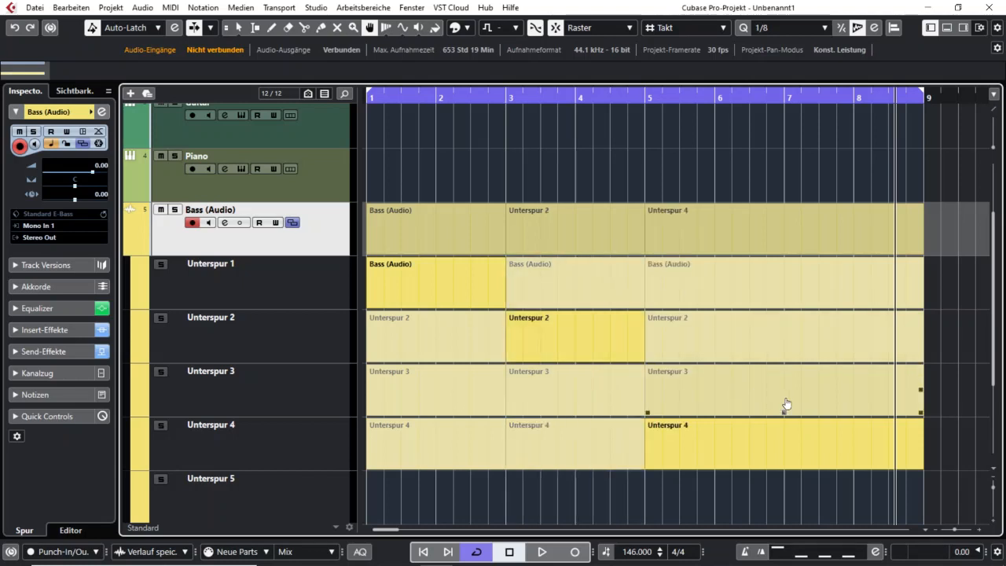
pyautogui.moveTo(786, 401); pyautogui.dragTo(658, 387)
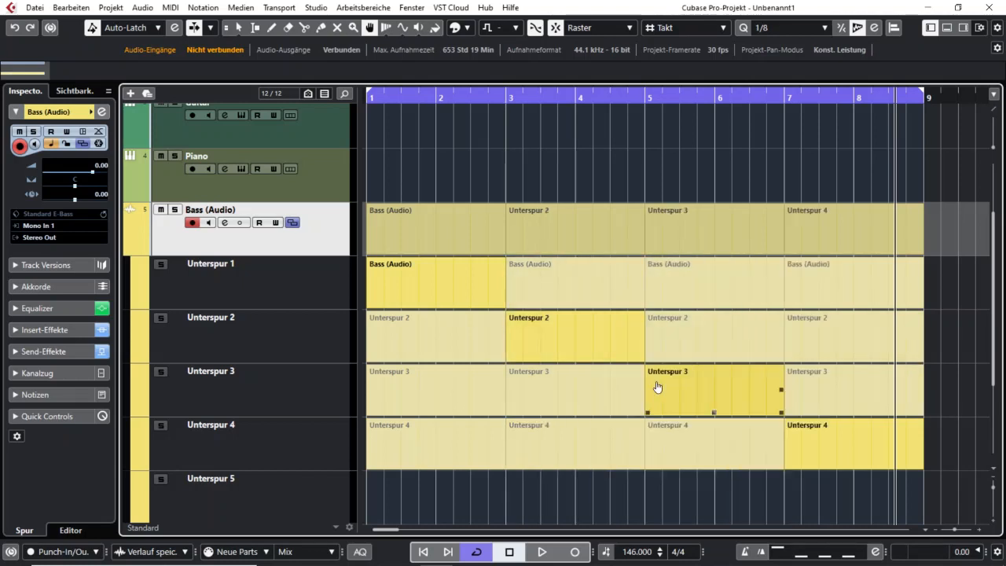
pyautogui.click(449, 293)
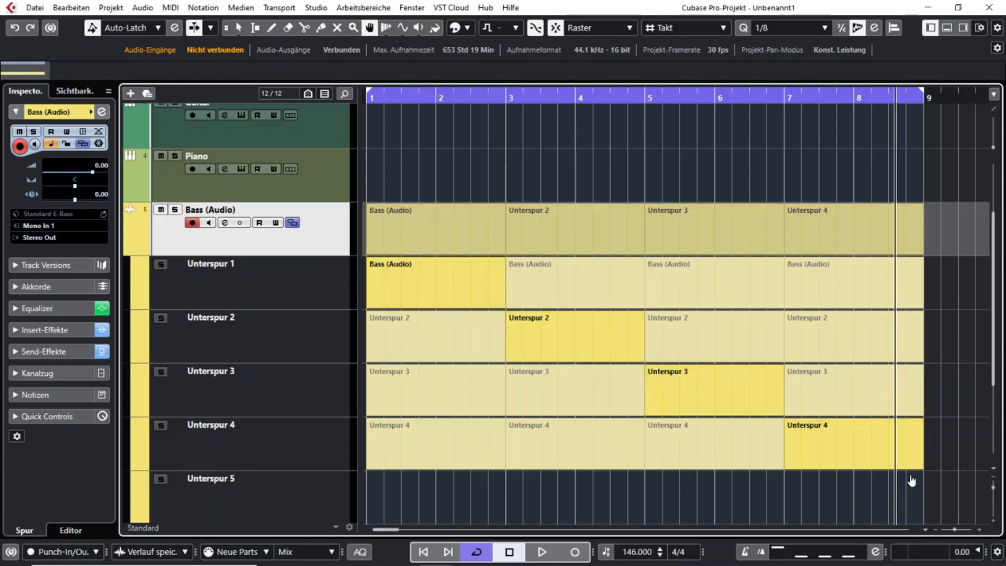
# - Hide the lanes of the Bass (Audio) track and switch to the Object Selection tool
pyautogui.click(292, 223)
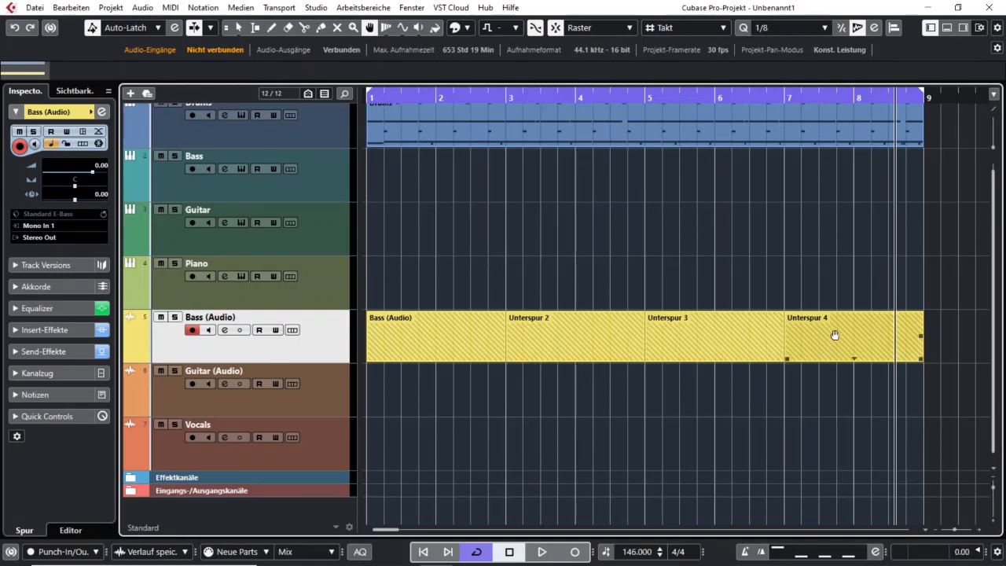
pyautogui.press('1')
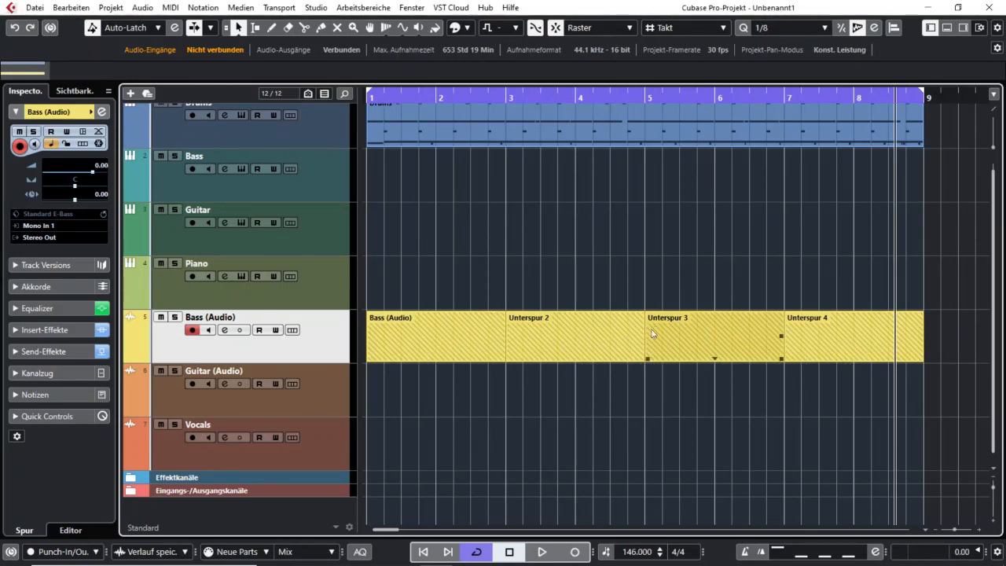
pyautogui.click(296, 331)
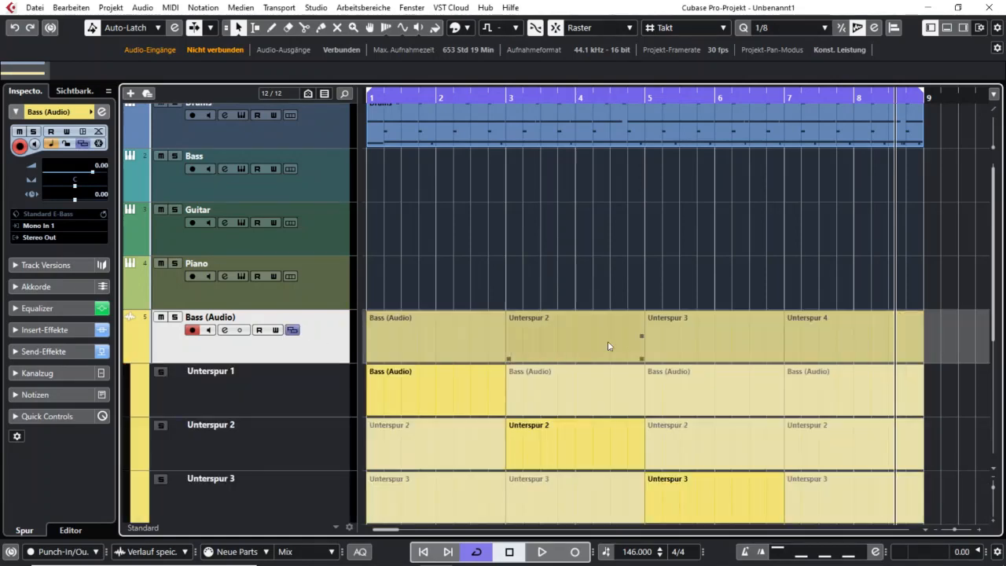
pyautogui.scroll(-3, 674, 412)
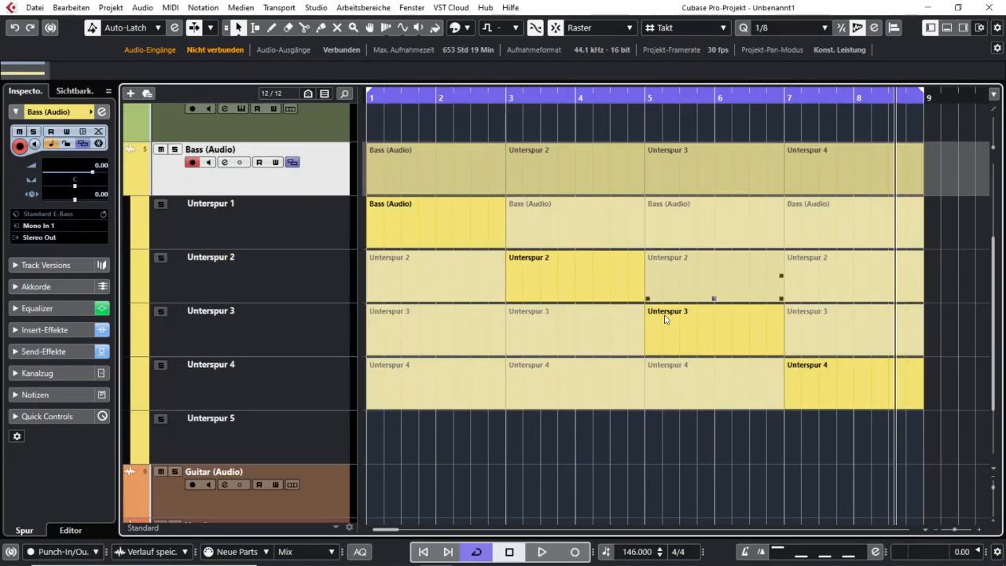
pyautogui.click(562, 271)
pyautogui.click(144, 8)
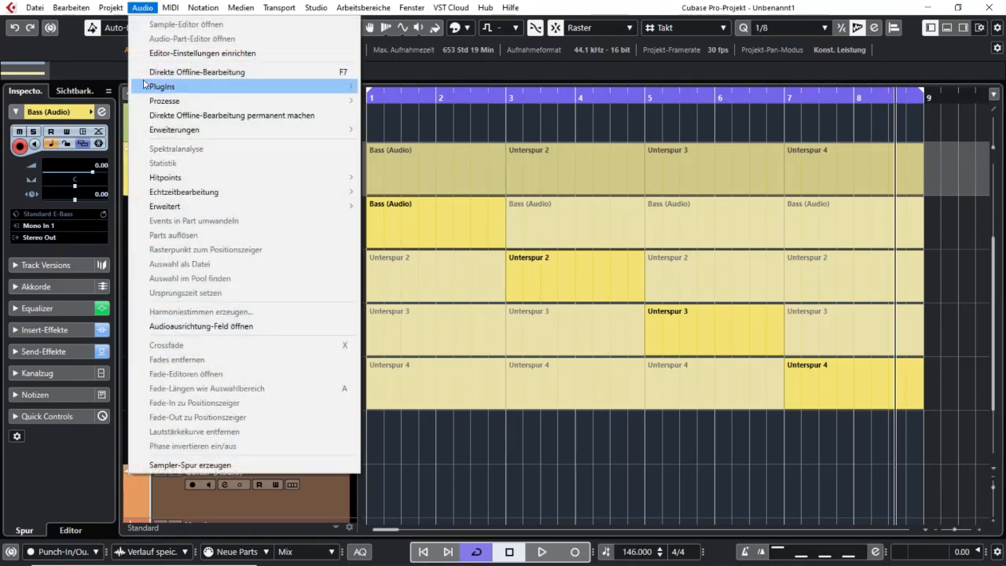
pyautogui.moveTo(333, 206)
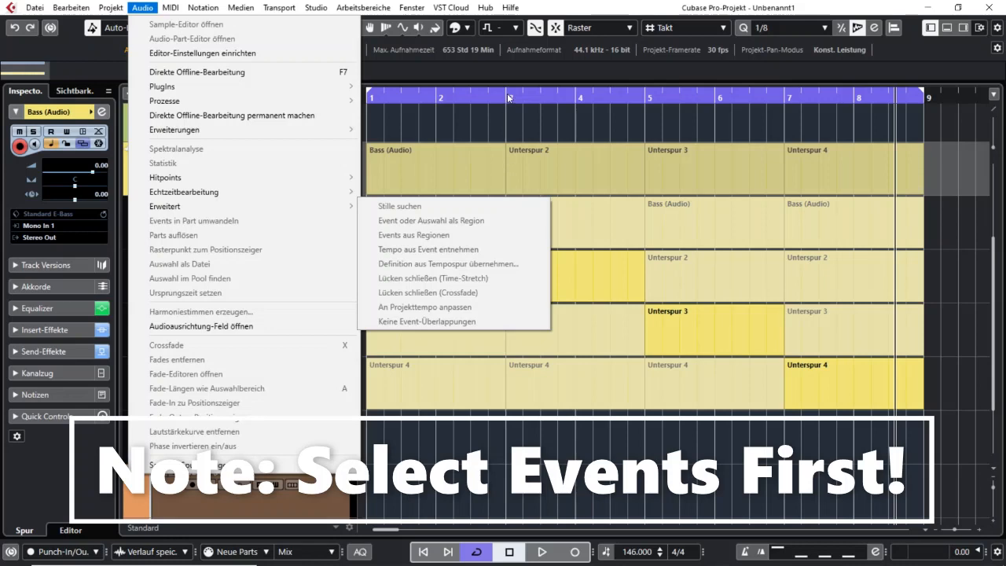
pyautogui.click(490, 118)
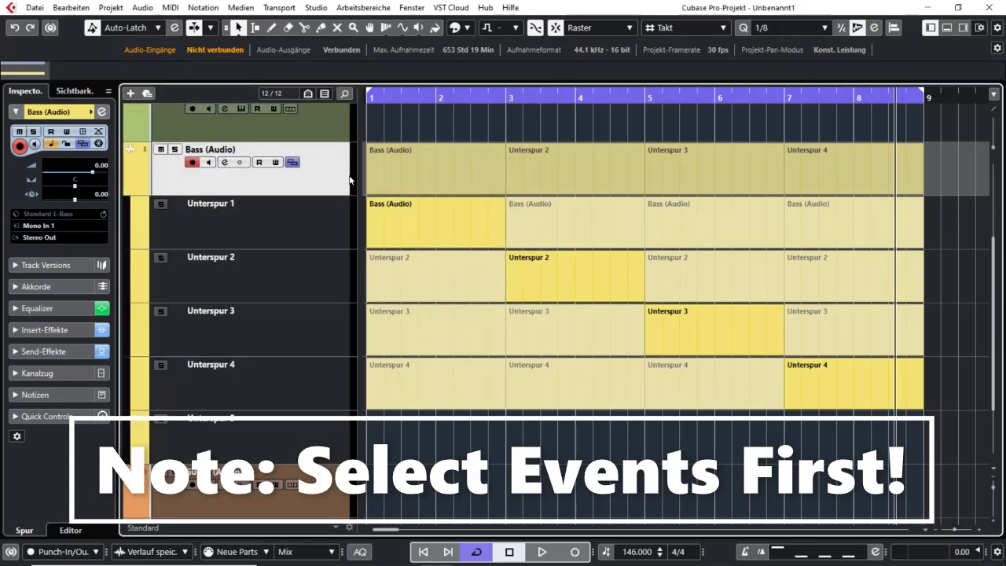
# - Hide the Bass (Audio) lanes and delete the overlaps of all the track's selected parts
pyautogui.click(442, 222)
pyautogui.click(293, 162)
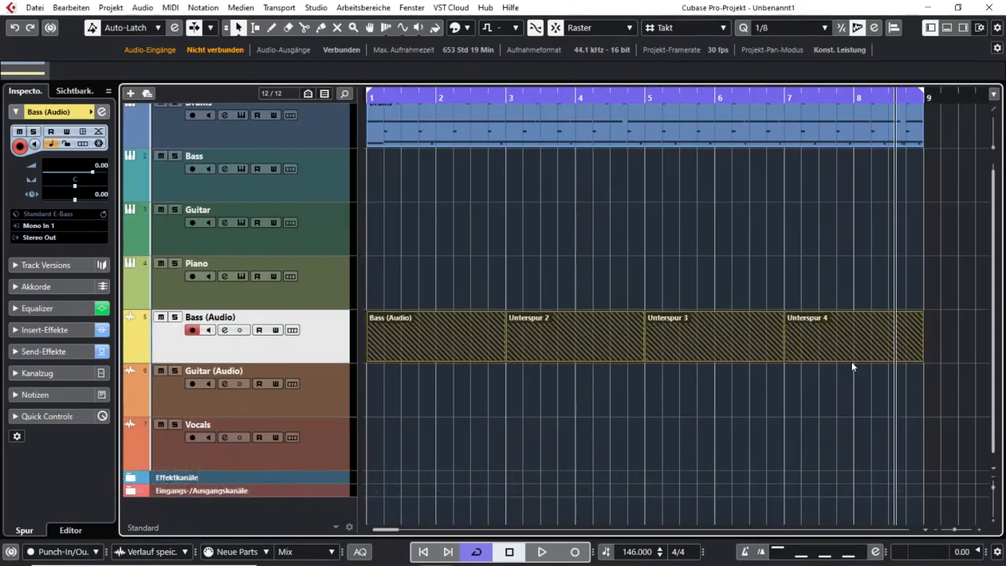
pyautogui.click(142, 8)
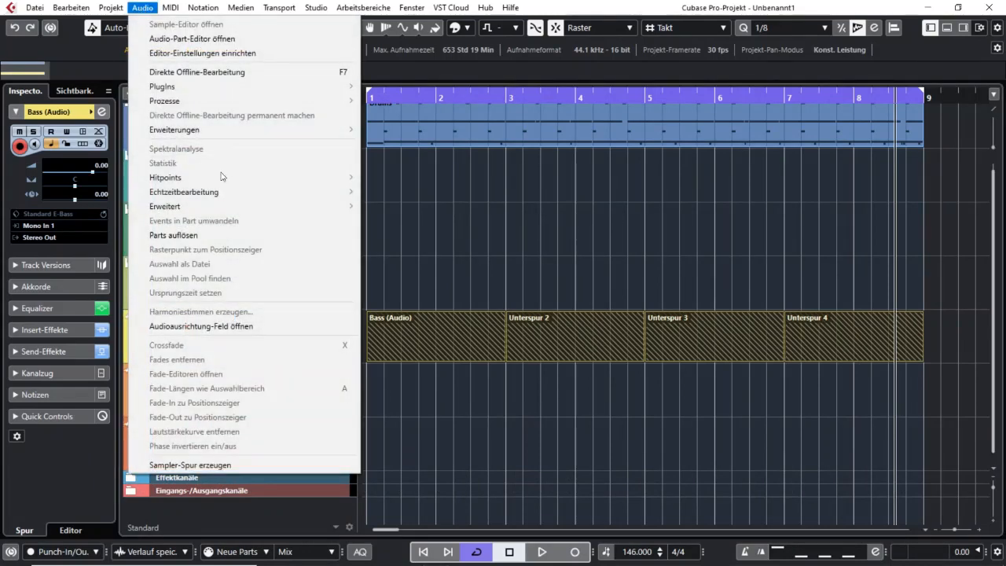
pyautogui.moveTo(250, 205)
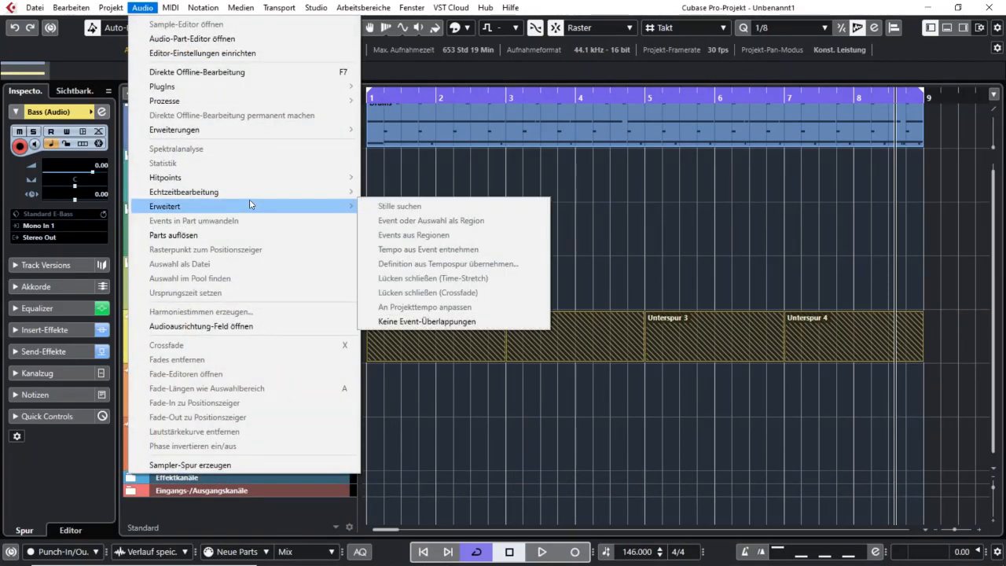
pyautogui.click(446, 323)
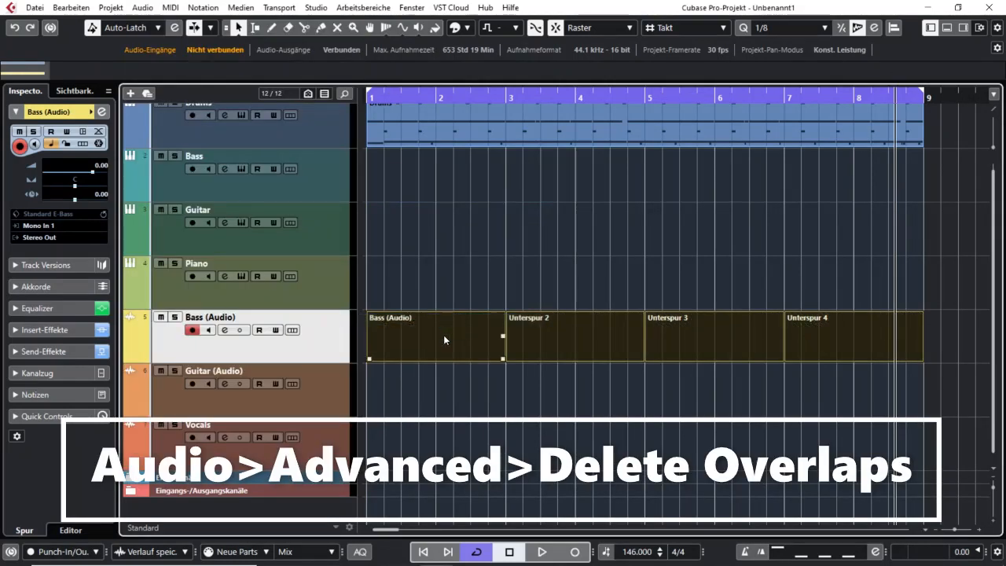
# - Undo the overlap deletion and briefly show the lanes of the Bass (Audio) track
pyautogui.click(729, 293)
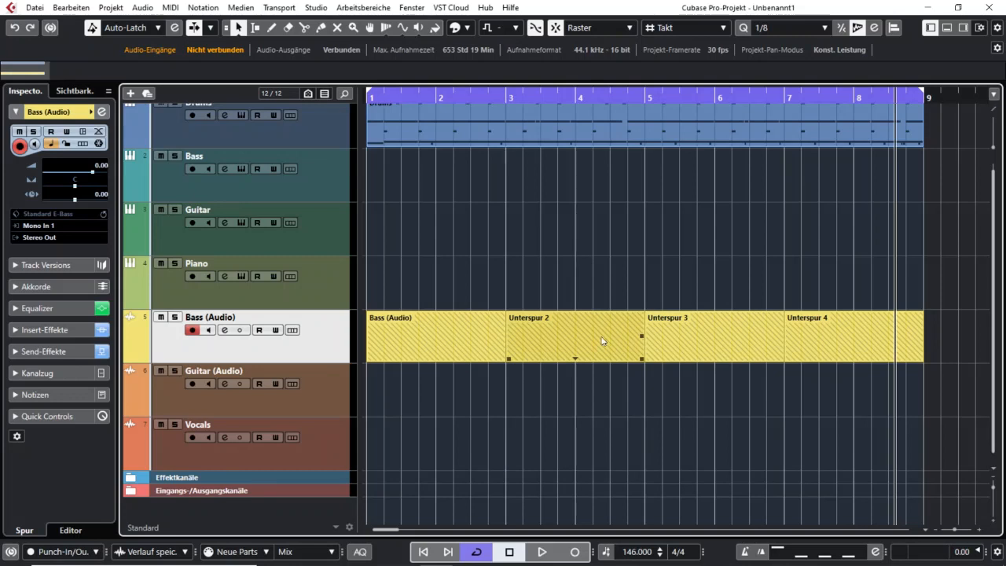
pyautogui.click(292, 331)
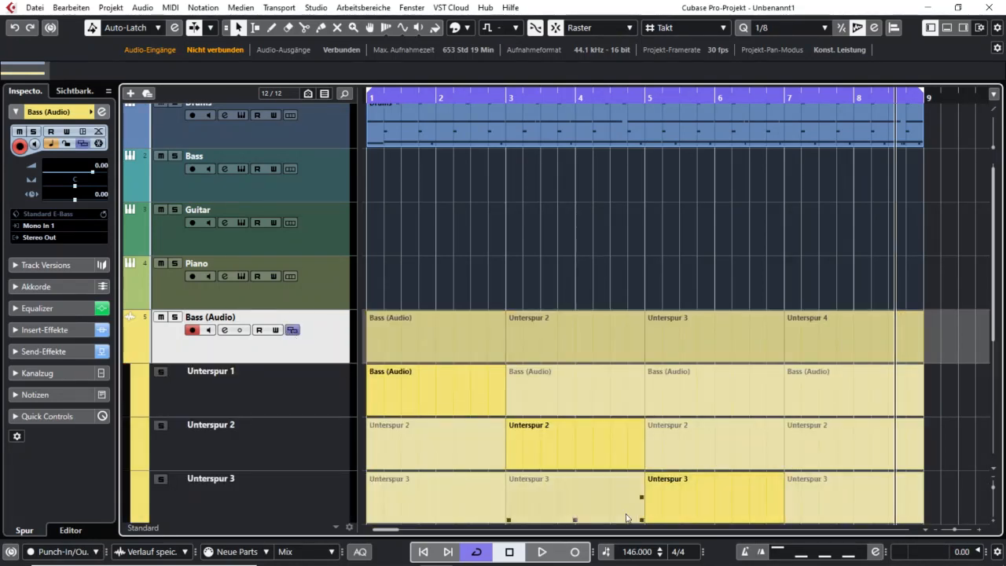
pyautogui.click(291, 331)
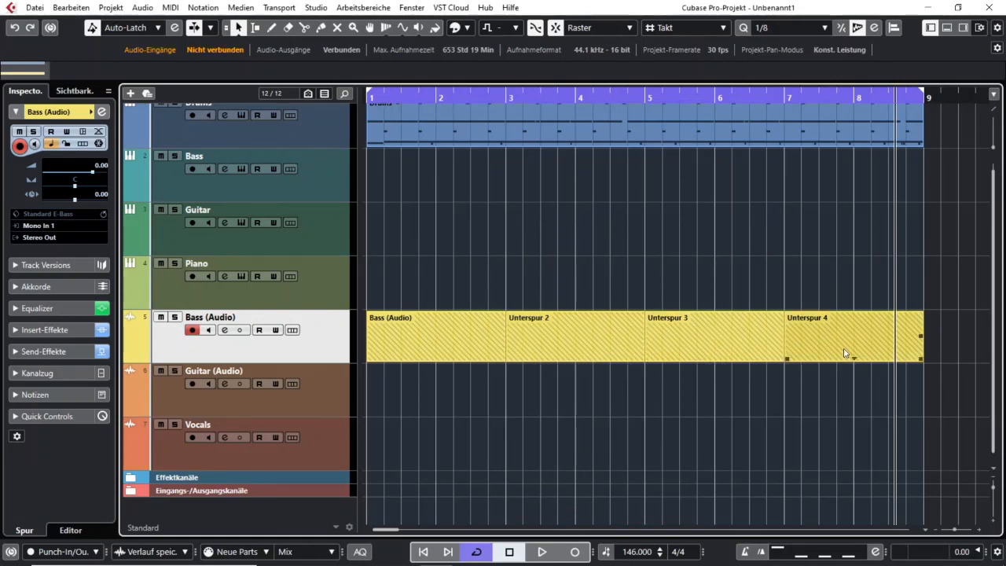
# - View the list of overlapping takes for the Bass (Audio) part at bars 5 to 7 without choosing another take
pyautogui.click(717, 358)
pyautogui.click(715, 361)
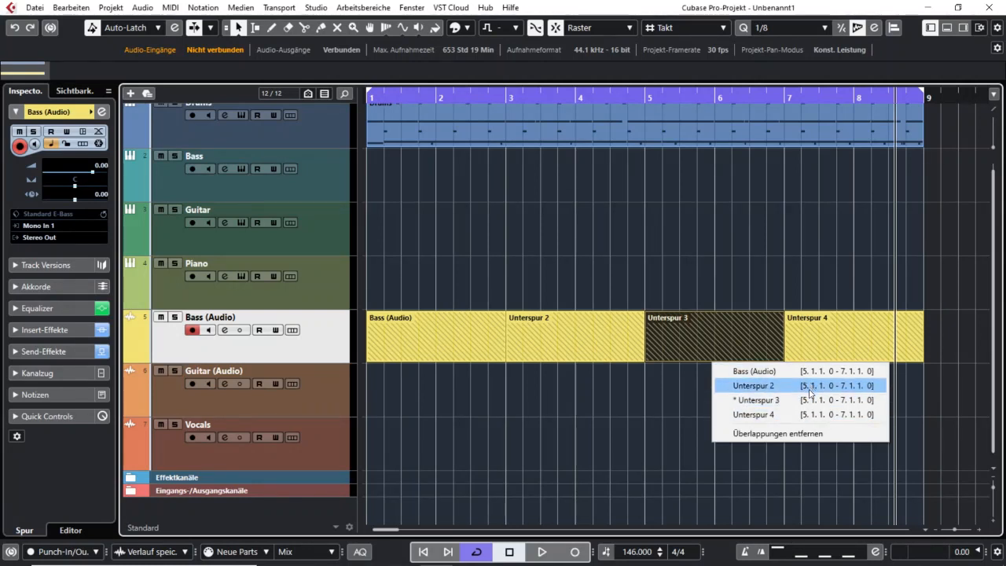
pyautogui.click(729, 285)
pyautogui.click(730, 285)
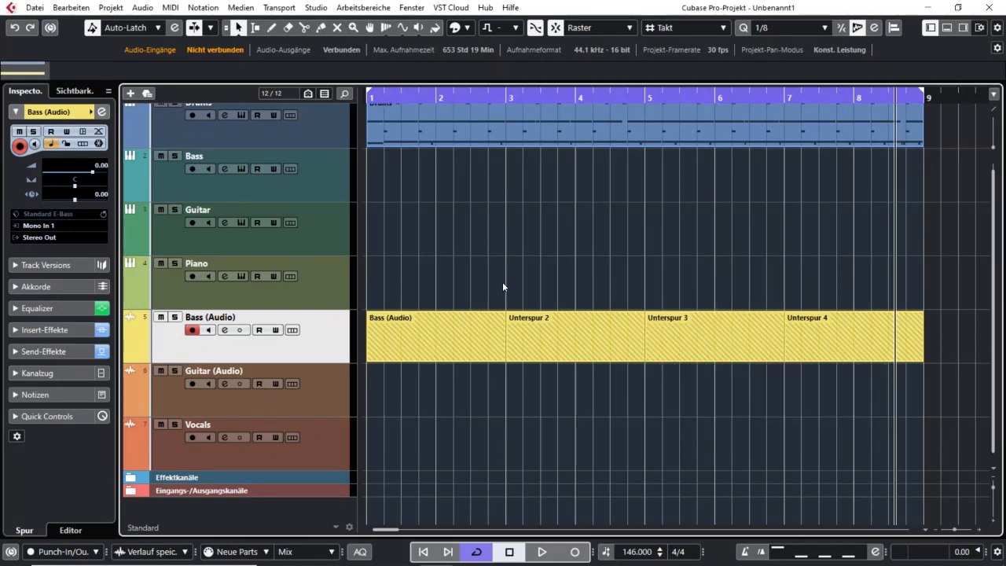
# - Select all four segments on the Bass (Audio) track and delete their event overlaps
pyautogui.moveTo(476, 295); pyautogui.dragTo(851, 360)
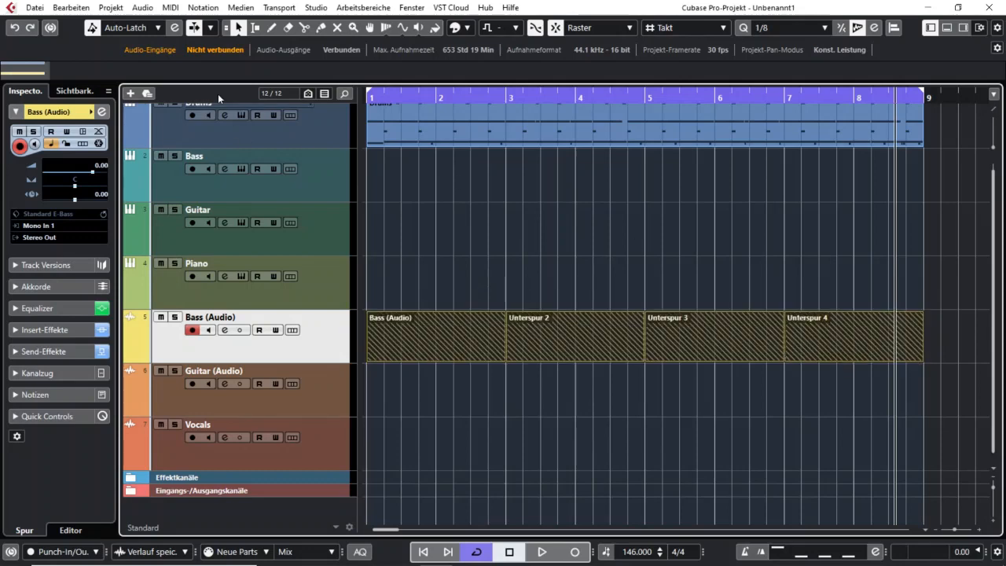
pyautogui.click(142, 7)
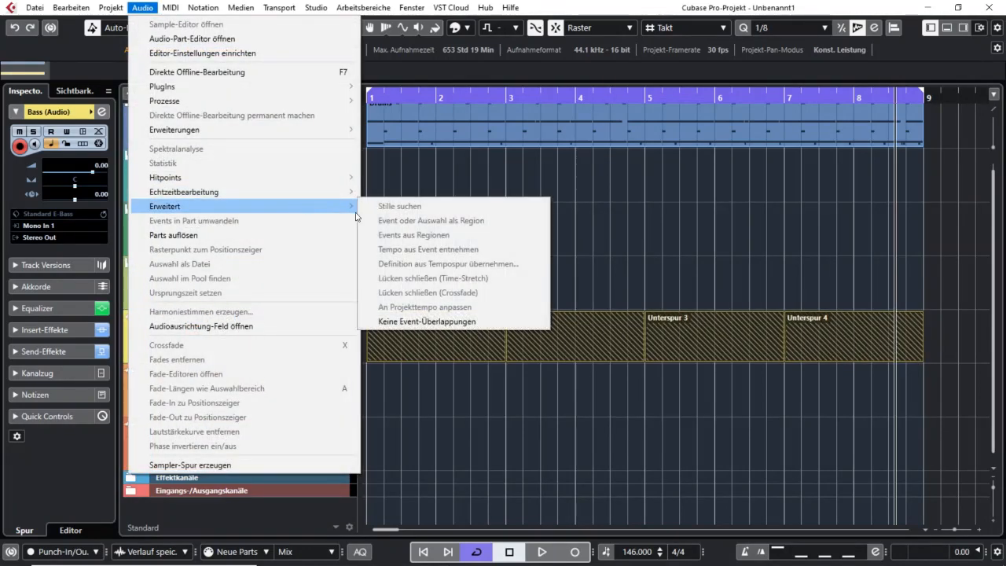
pyautogui.click(415, 321)
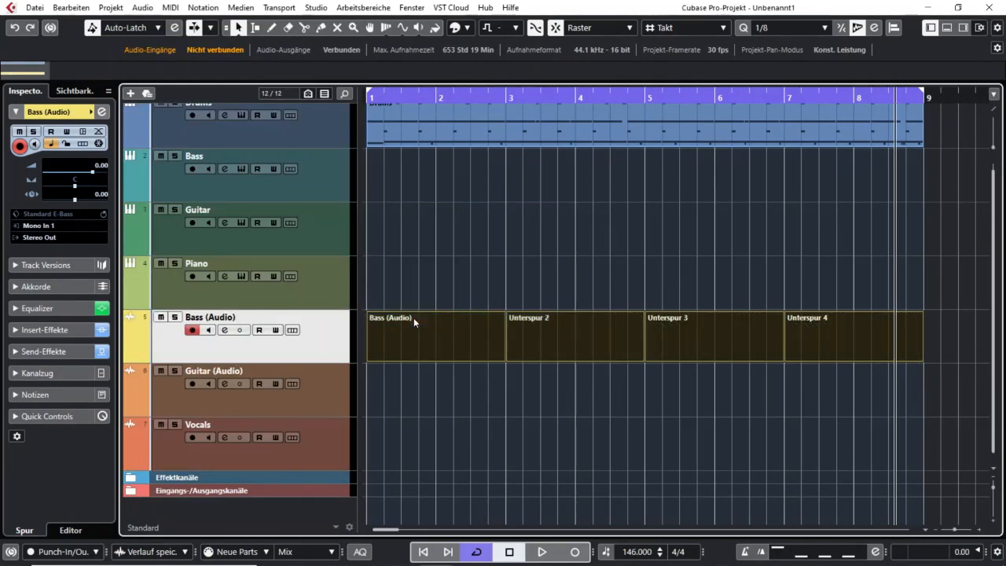
# - Examine the cleaned-up Bass (Audio) parts one by one, both on the track and in its lanes
pyautogui.click(753, 354)
pyautogui.click(879, 348)
pyautogui.click(496, 346)
pyautogui.click(475, 274)
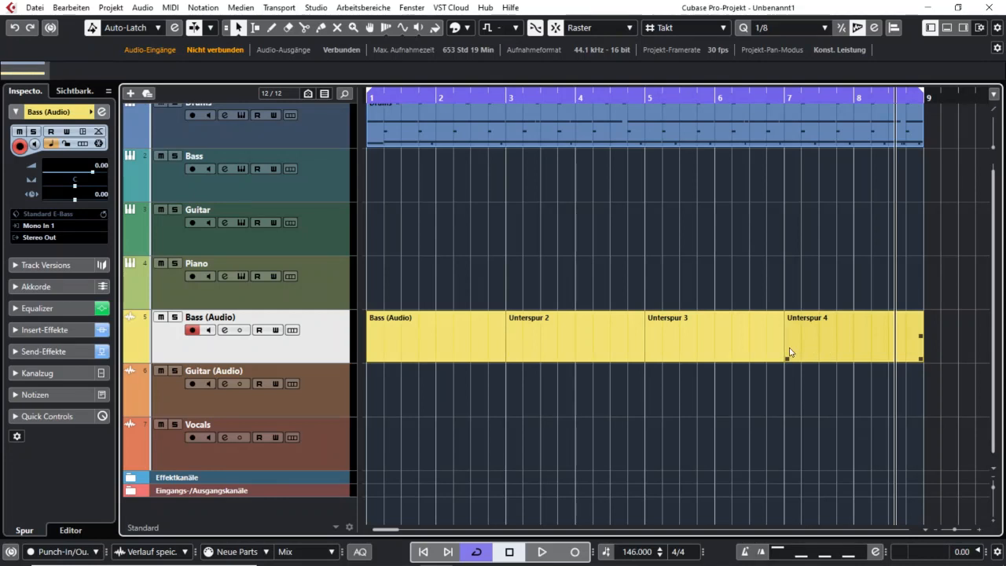
pyautogui.click(293, 331)
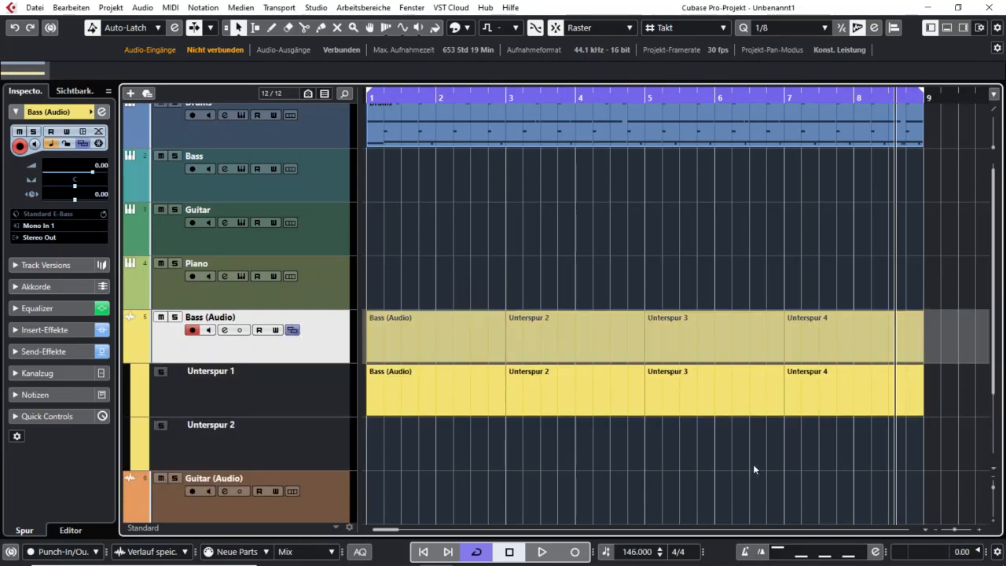
pyautogui.click(437, 397)
pyautogui.click(582, 397)
pyautogui.click(678, 395)
pyautogui.click(830, 393)
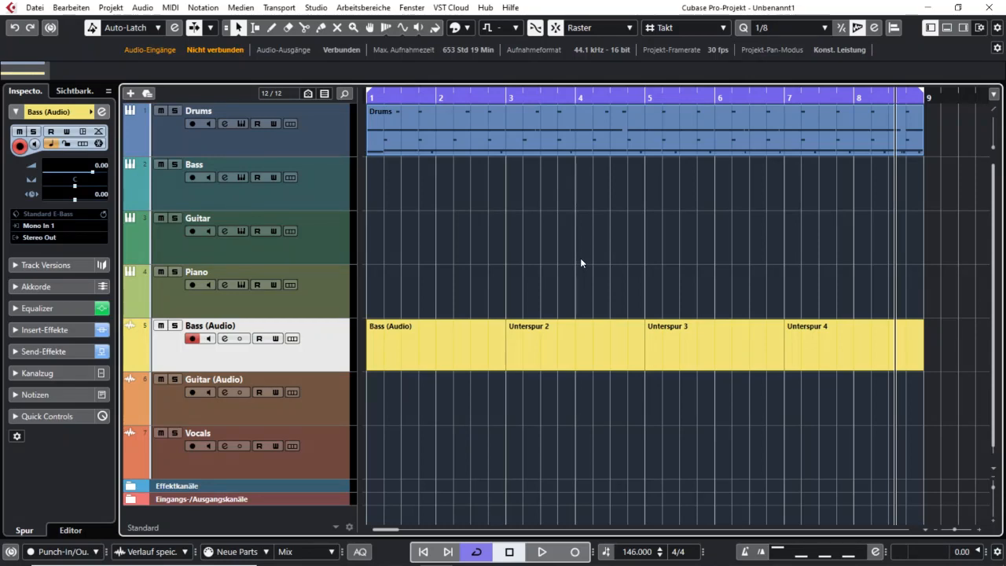
# - Open the Drums part in the Key Editor and enlarge its bars horizontally
pyautogui.doubleClick(549, 140)
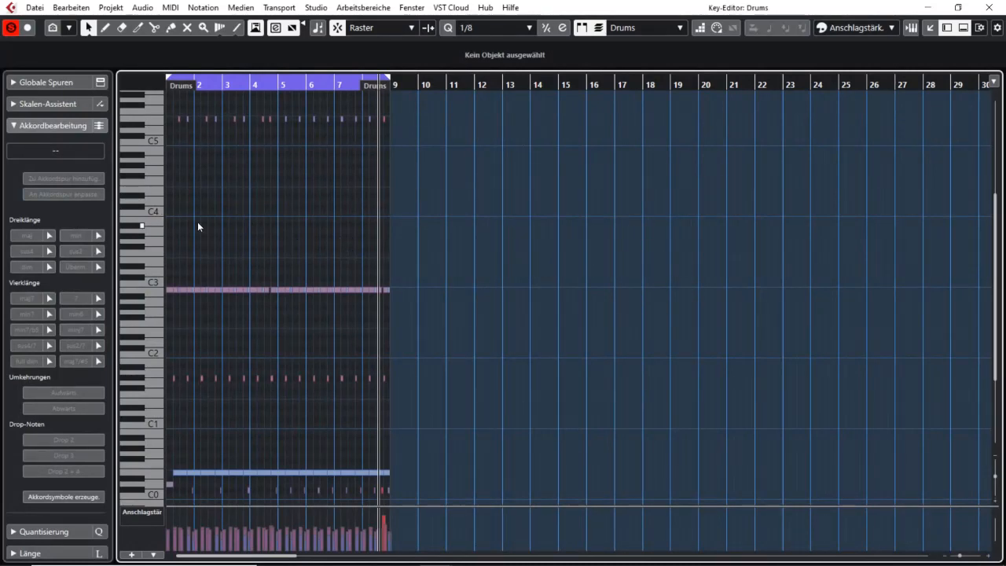
pyautogui.scroll(5, 198, 225)
pyautogui.hscroll(-2, 202, 221)
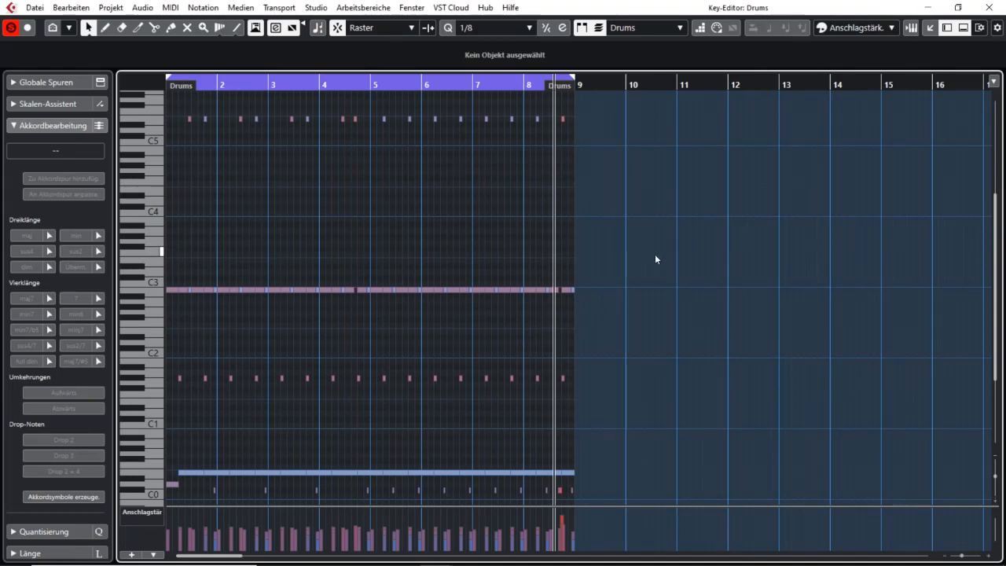
# - Select the row of drum notes just below C3, clear the selection and view the lower note rows
pyautogui.moveTo(662, 248); pyautogui.dragTo(167, 314)
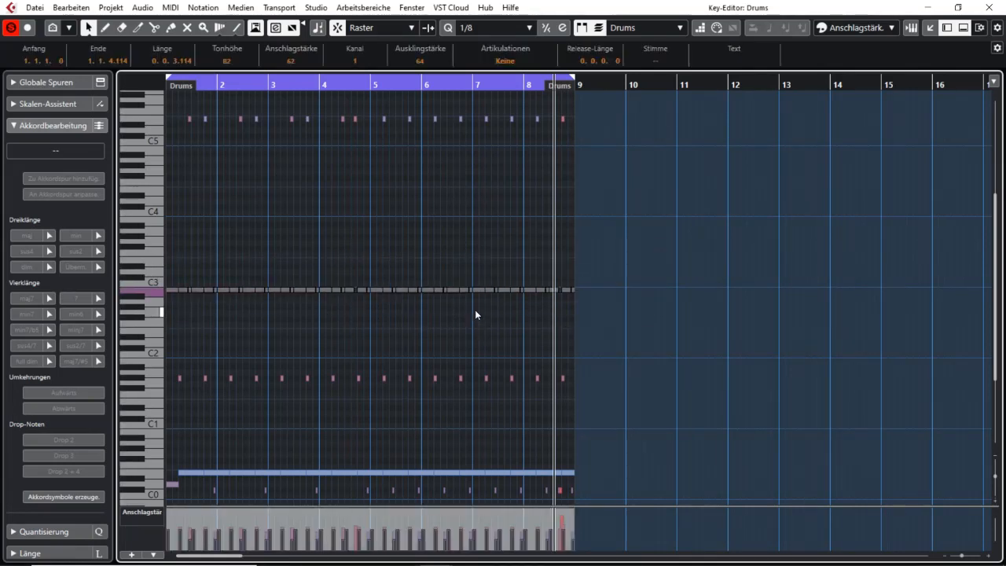
pyautogui.click(525, 328)
pyautogui.scroll(-3, 570, 397)
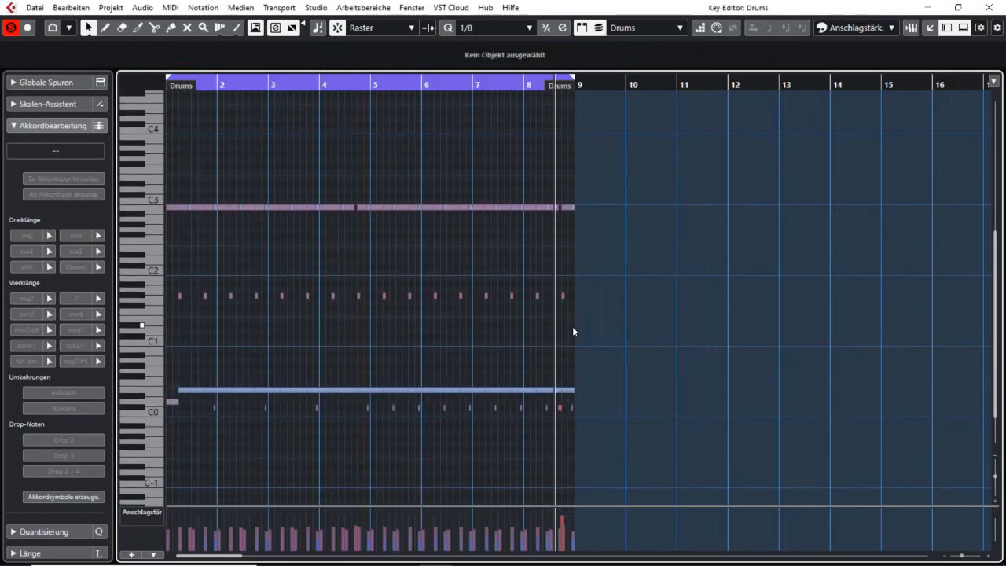
# - Transpose the row of drum notes just below C3 down one octave and the E0 row up one octave, then clear the selection
pyautogui.moveTo(632, 186); pyautogui.dragTo(166, 219)
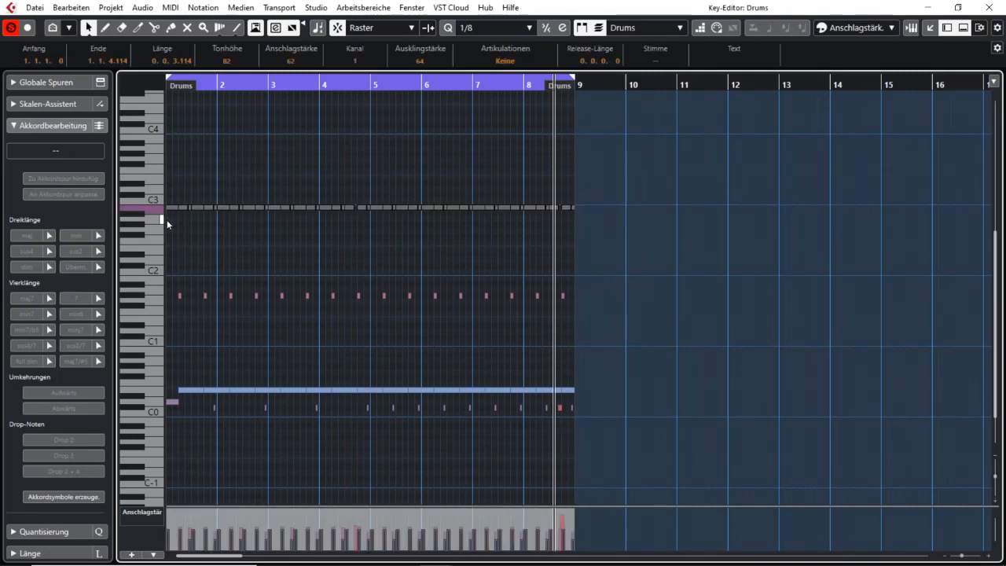
pyautogui.hotkey('shift', 'Down')
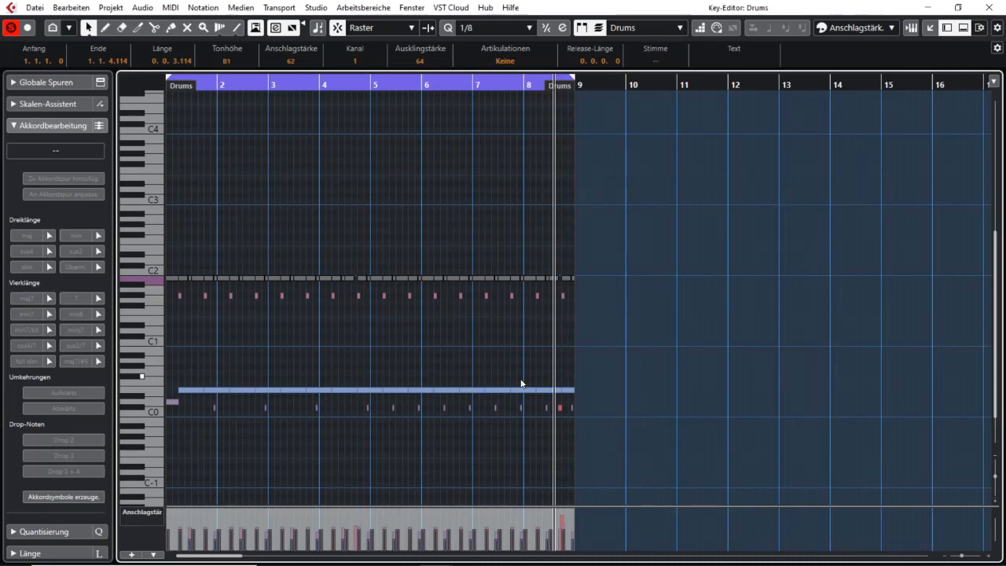
pyautogui.moveTo(627, 371); pyautogui.dragTo(177, 392)
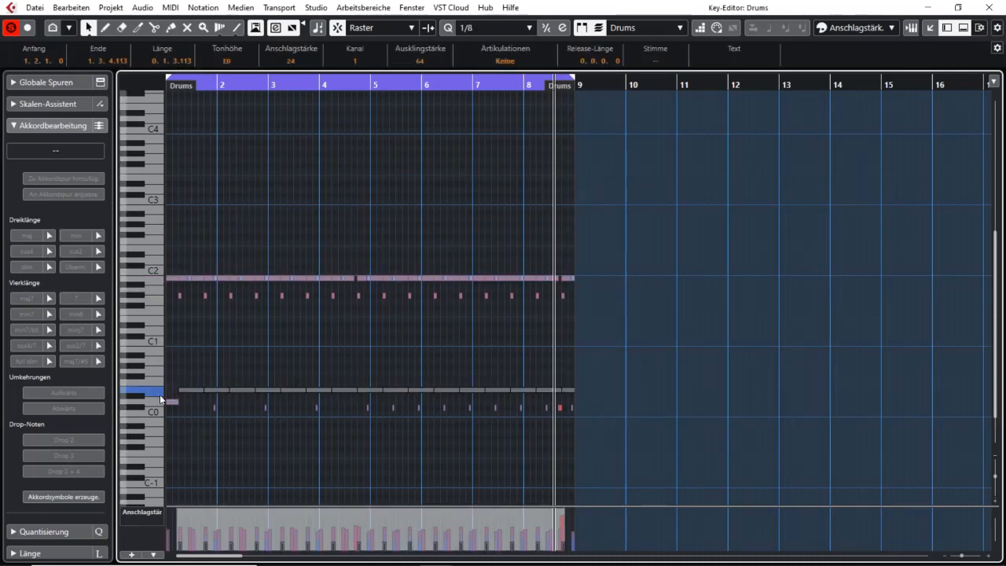
pyautogui.hotkey('shift', 'Up')
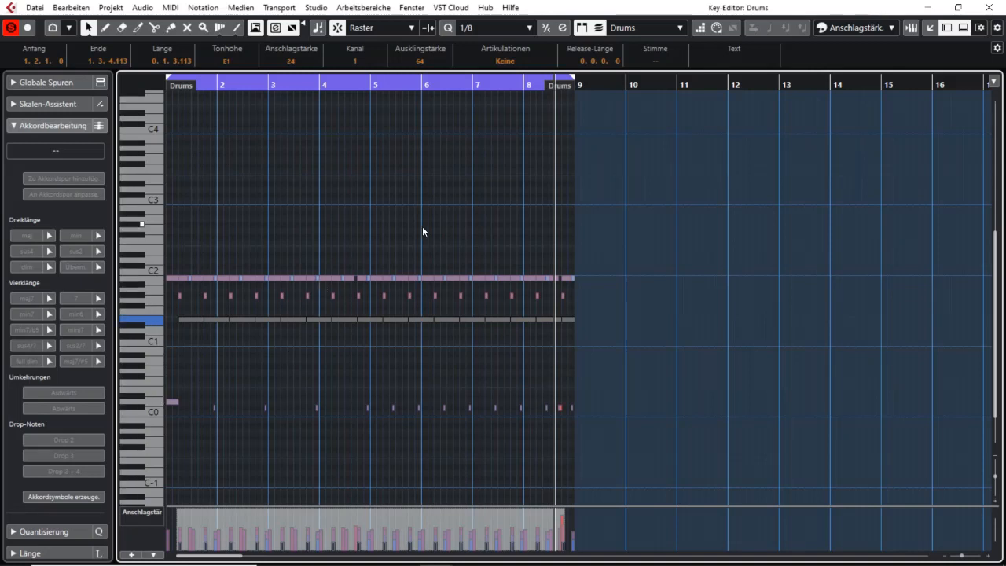
pyautogui.click(625, 350)
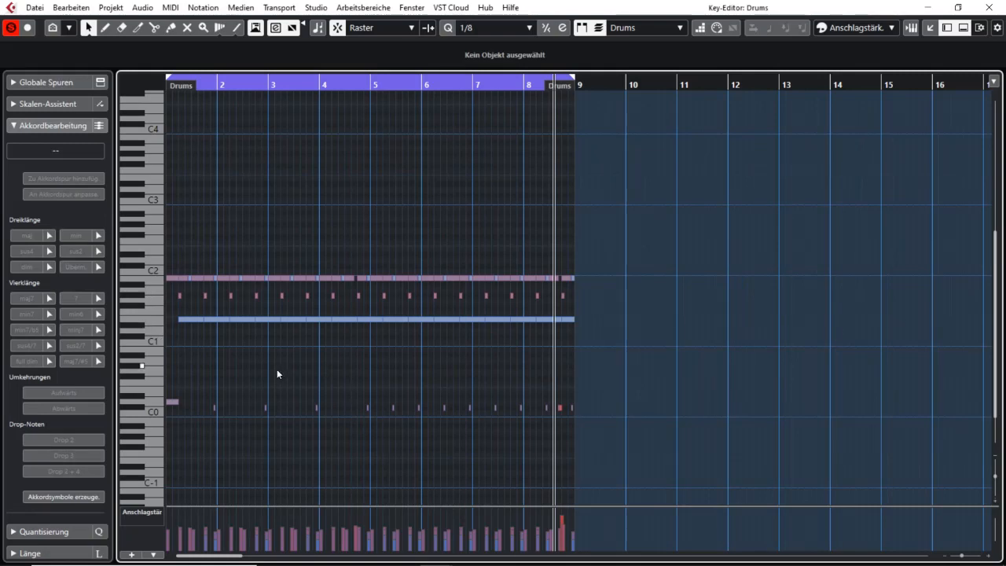
# - Select every drum note on pitch E1 at once, then clear the selection
pyautogui.keyDown('ctrl'); pyautogui.click(159, 321); pyautogui.keyUp('ctrl')
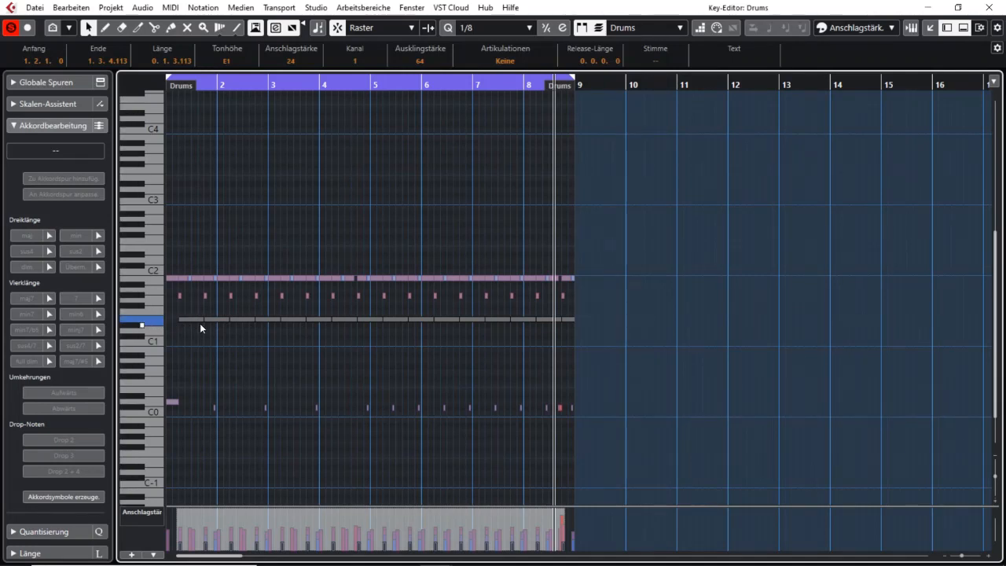
pyautogui.scroll(3, 350, 375)
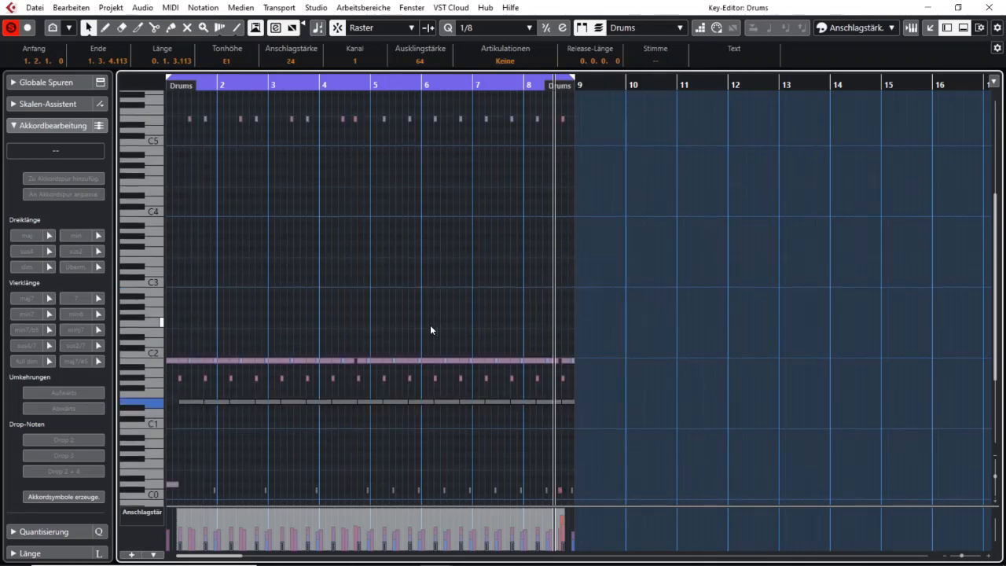
pyautogui.click(456, 277)
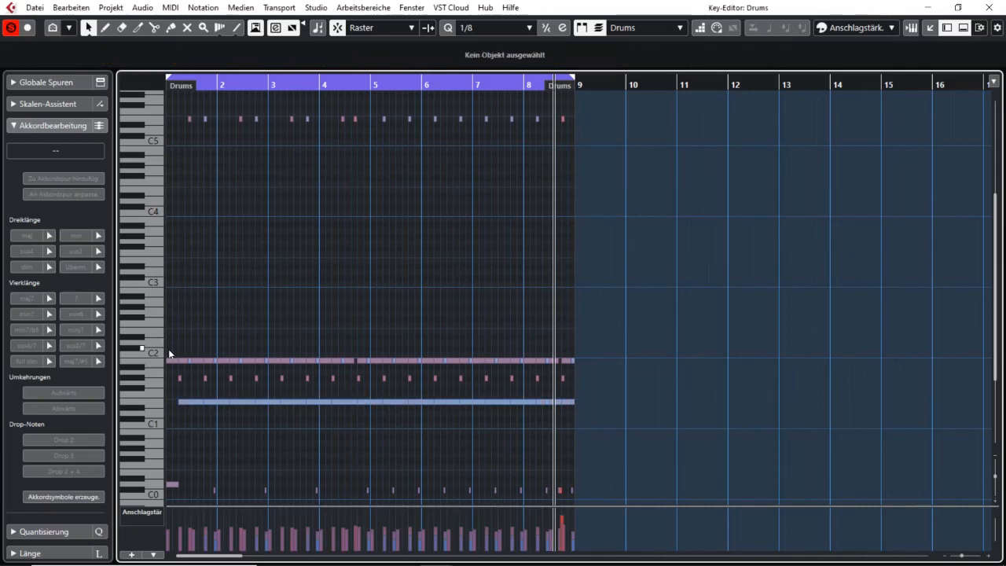
# - Transpose the row of notes just below C2 up one octave and further by semitones to E3, then clear the selection
pyautogui.moveTo(168, 352); pyautogui.dragTo(591, 361)
pyautogui.hotkey('shift', 'Up')
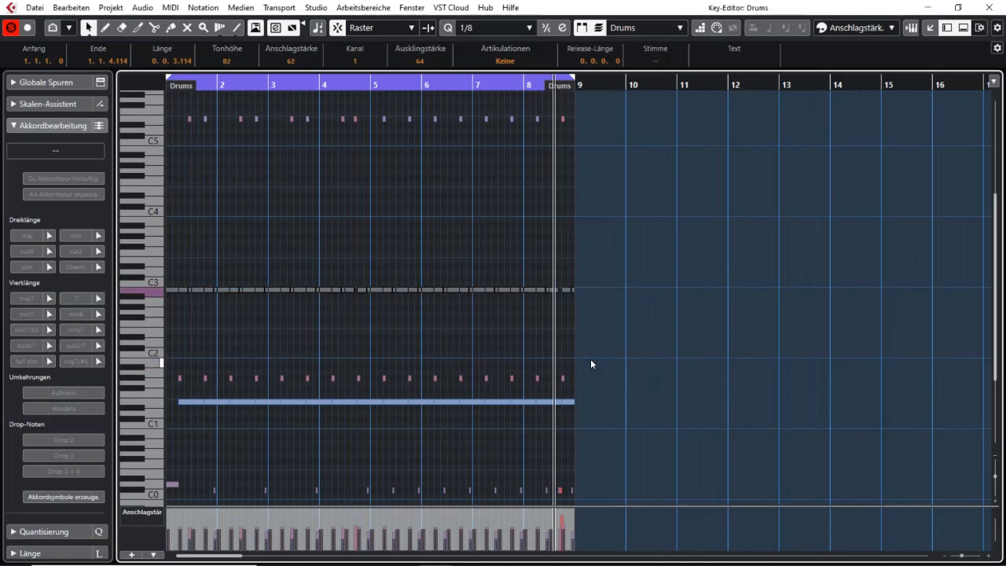
pyautogui.press('Up')
pyautogui.press('Up')
pyautogui.press('Up')
pyautogui.press('Up')
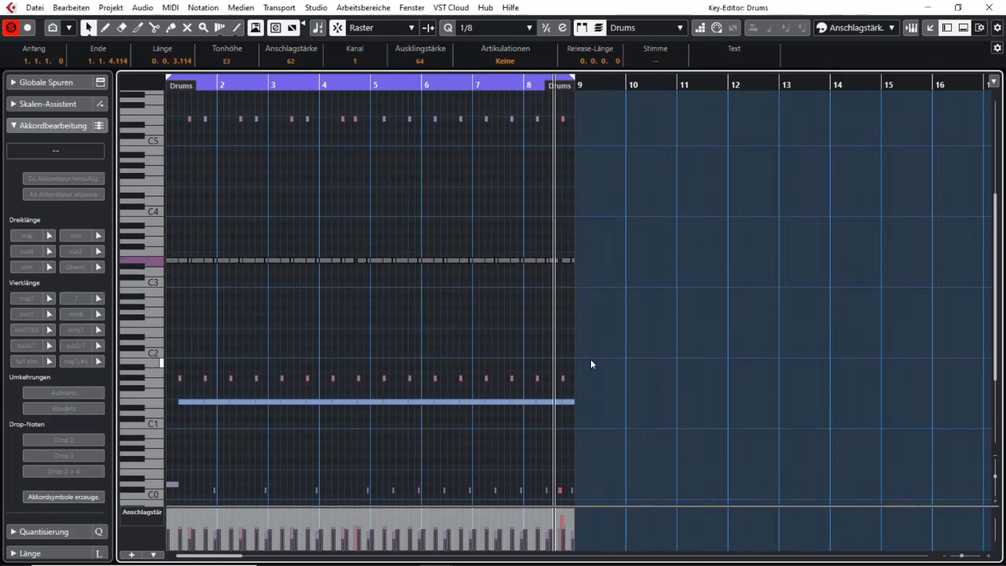
pyautogui.click(567, 331)
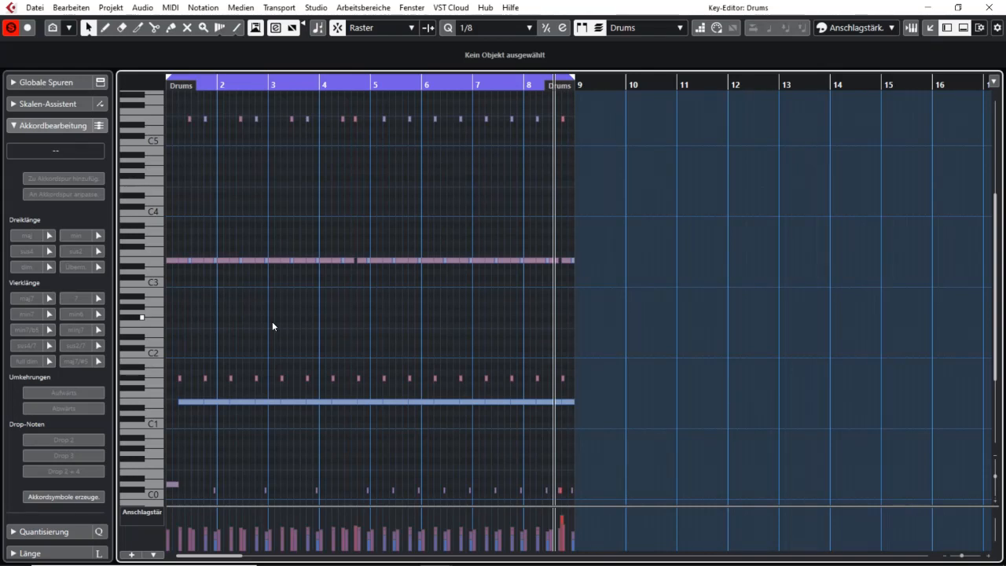
# - Select the notes of equal pitch in all octaves based on the first E3 note, and shift them one semitone down and back up
pyautogui.click(172, 259)
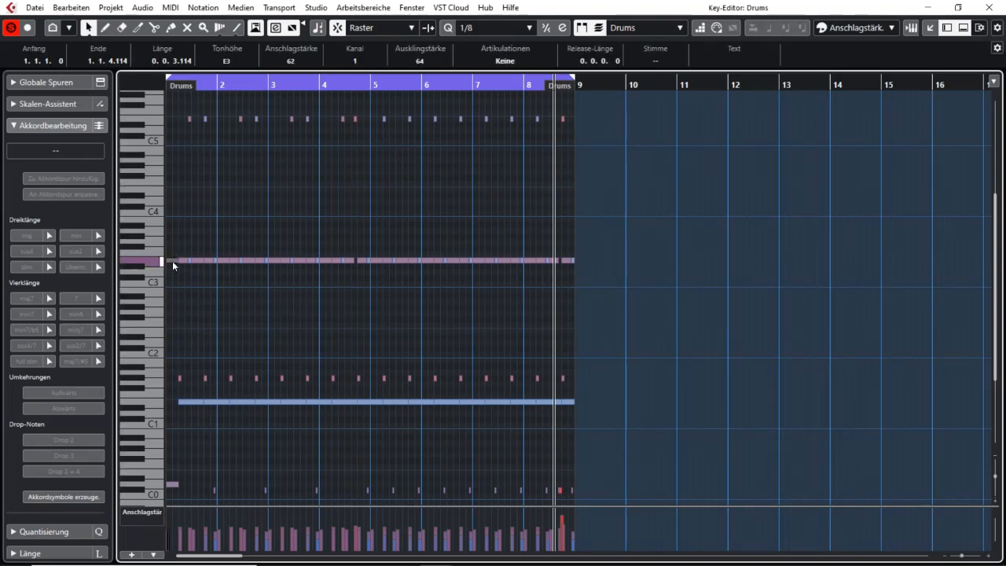
pyautogui.click(111, 8)
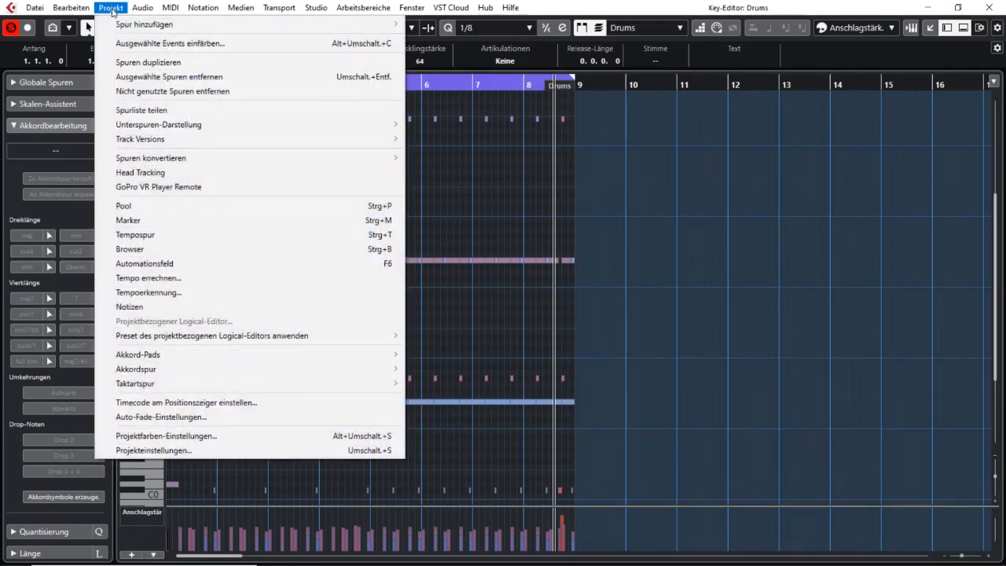
pyautogui.moveTo(77, 10)
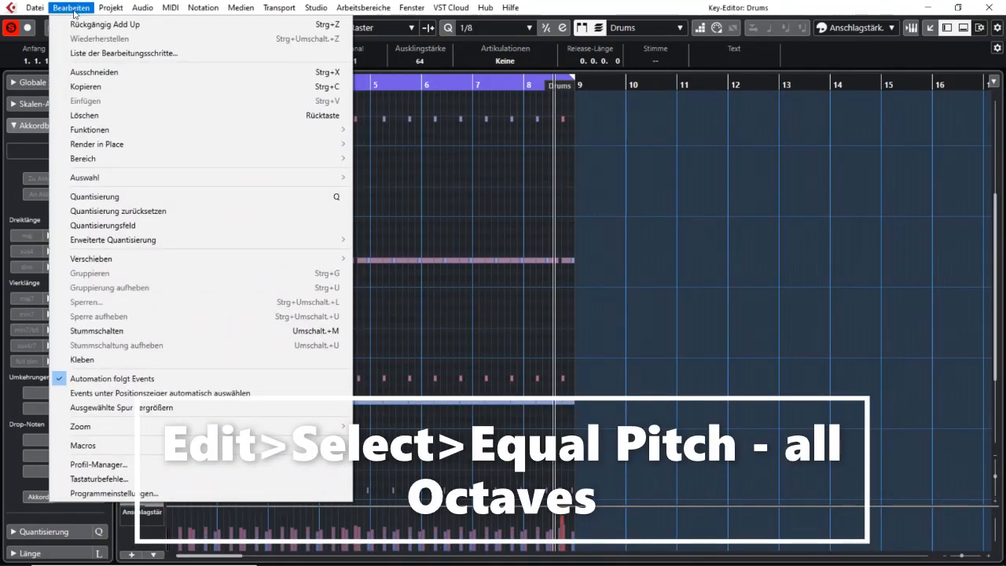
pyautogui.moveTo(114, 187)
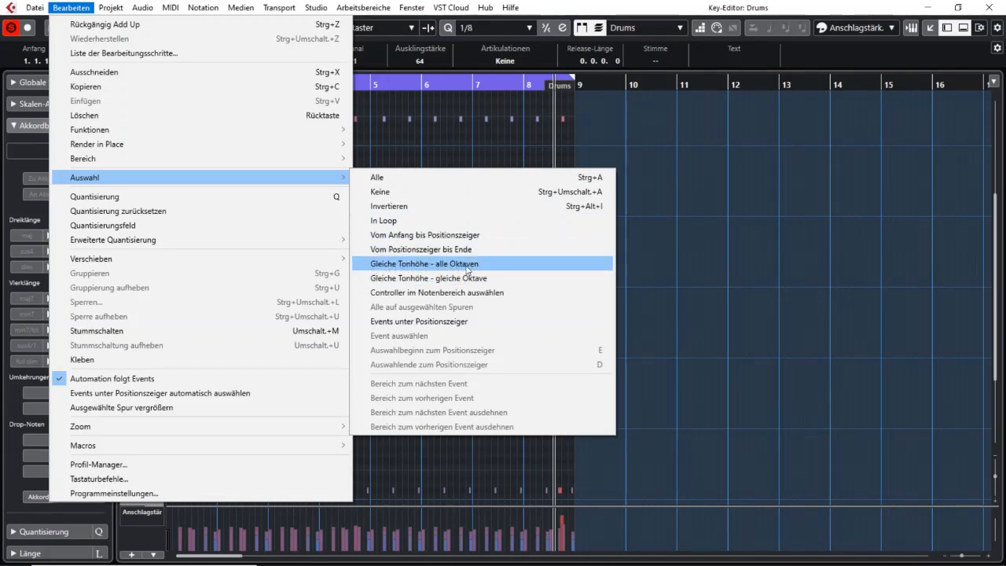
pyautogui.click(464, 265)
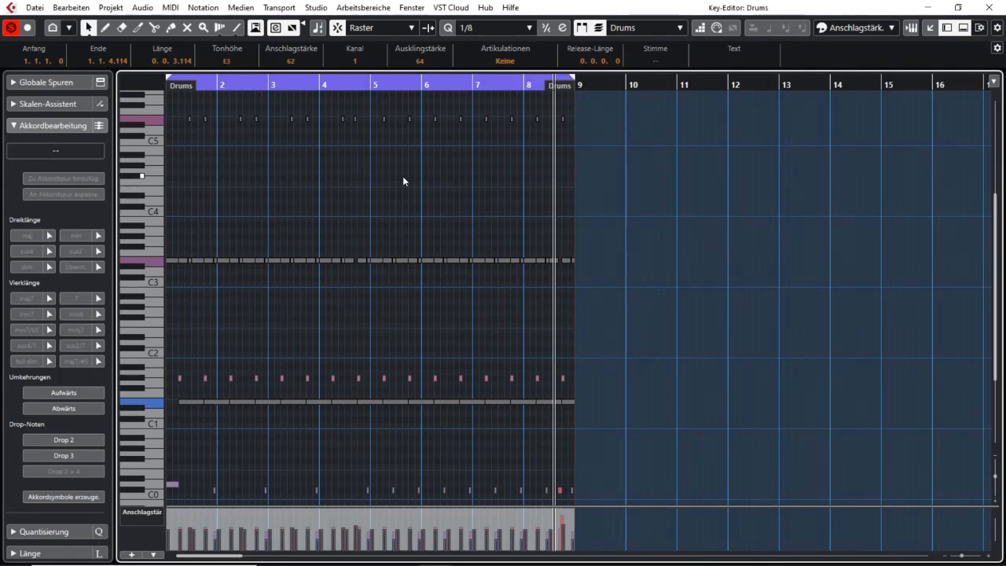
pyautogui.press('Down')
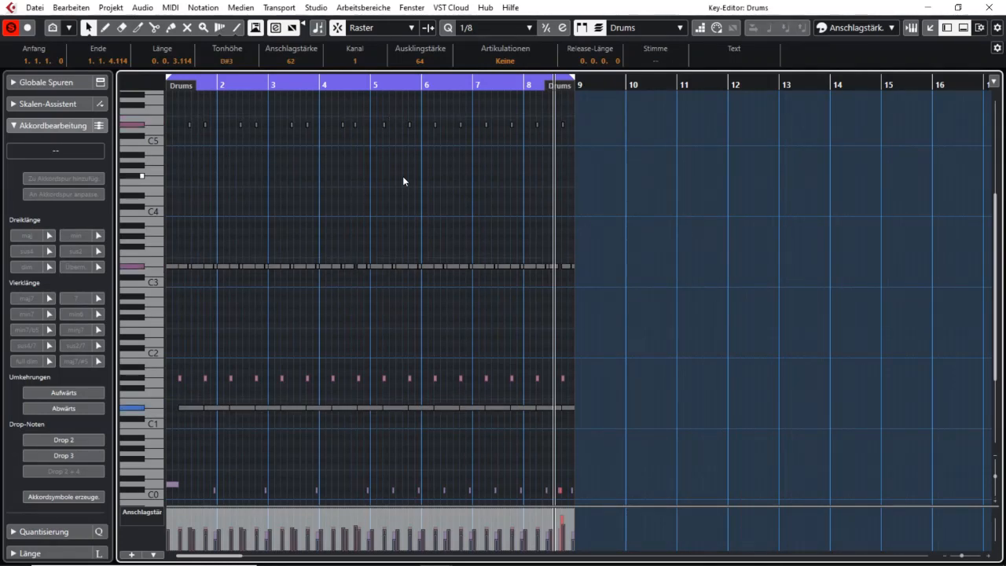
pyautogui.press('Up')
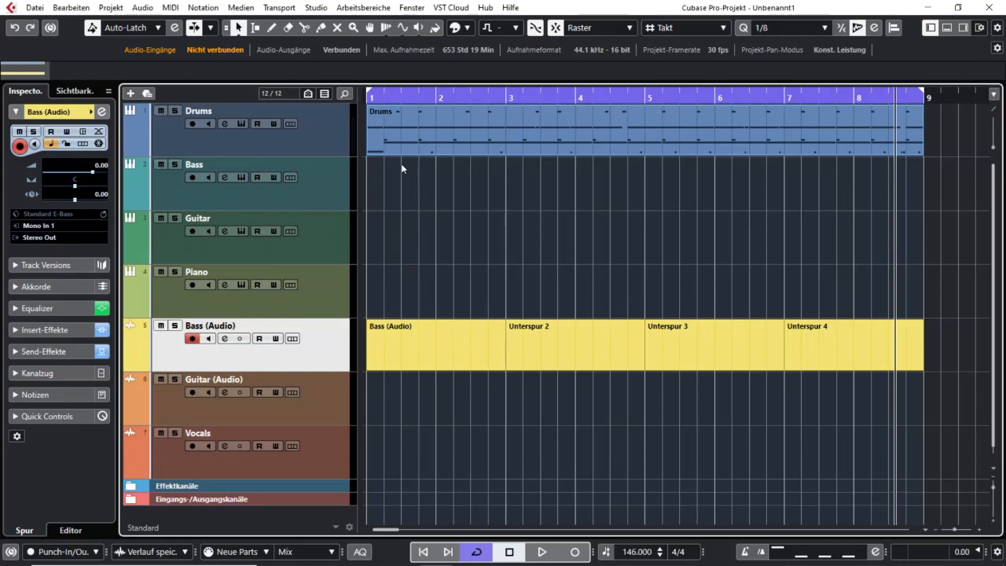
# - Copy the Drums part to the Bass, Guitar and Piano tracks at the same time position
pyautogui.click(438, 150)
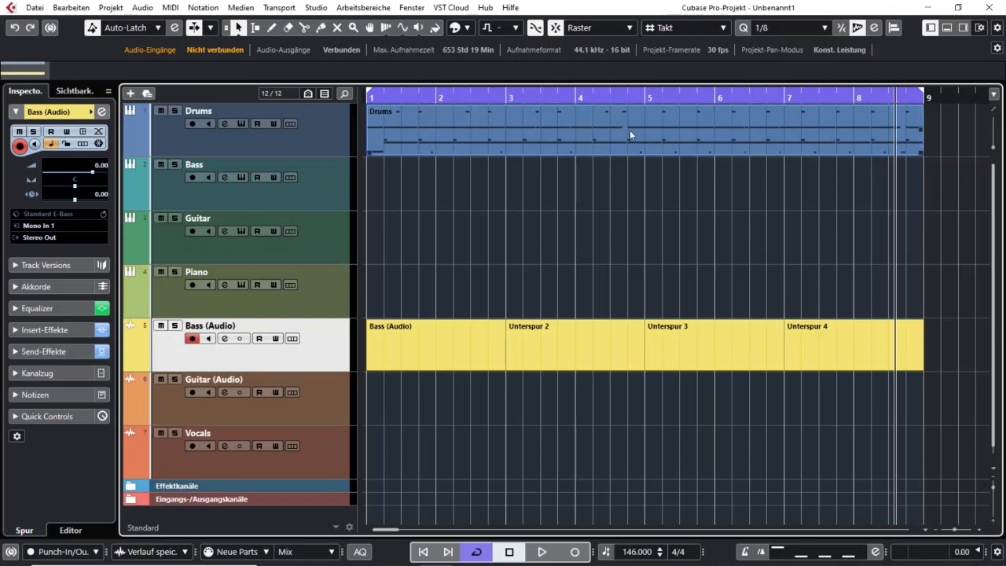
pyautogui.click(600, 210)
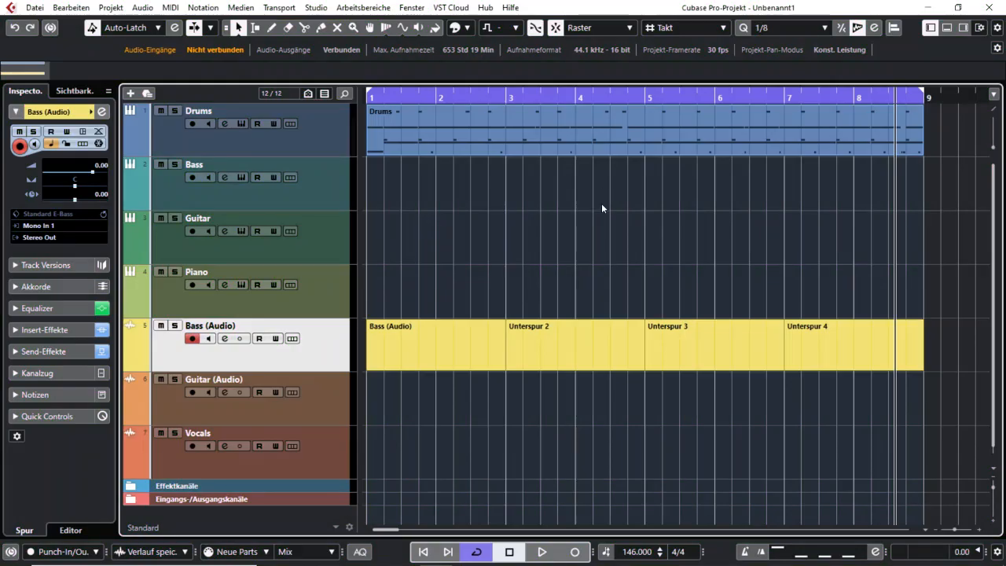
pyautogui.moveTo(621, 132); pyautogui.dragTo(604, 182)
pyautogui.click(609, 192)
pyautogui.click(629, 264)
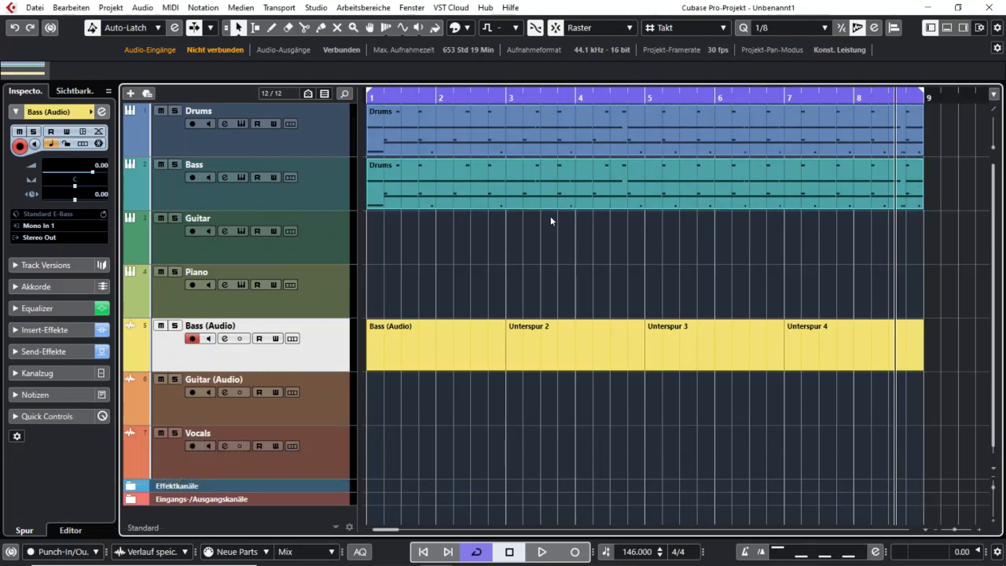
pyautogui.moveTo(558, 199); pyautogui.dragTo(510, 278)
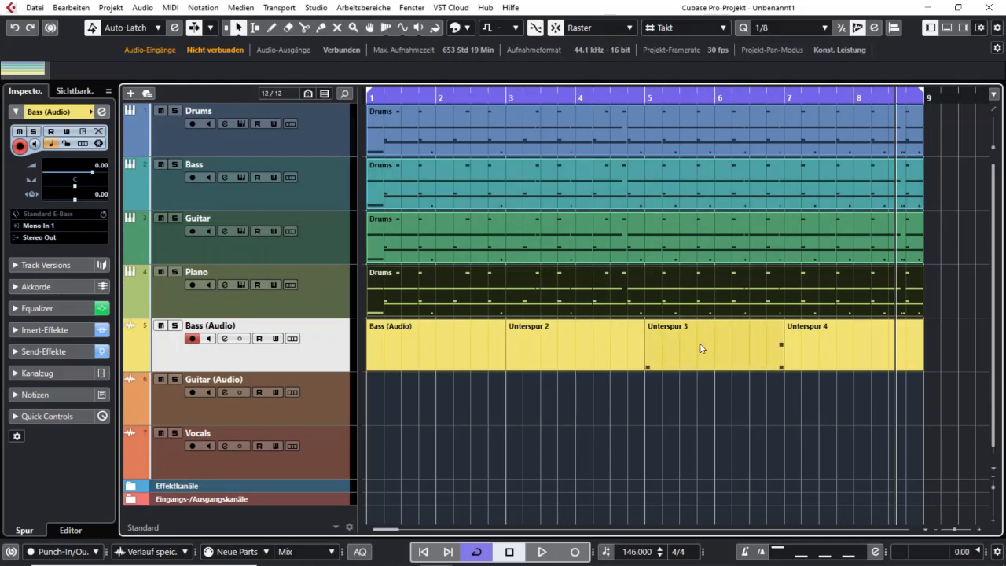
# - Copy the Unterspur 3 event from the Bass (Audio) track straight down to the Guitar (Audio) track and delete the copy
pyautogui.moveTo(702, 348); pyautogui.dragTo(706, 423)
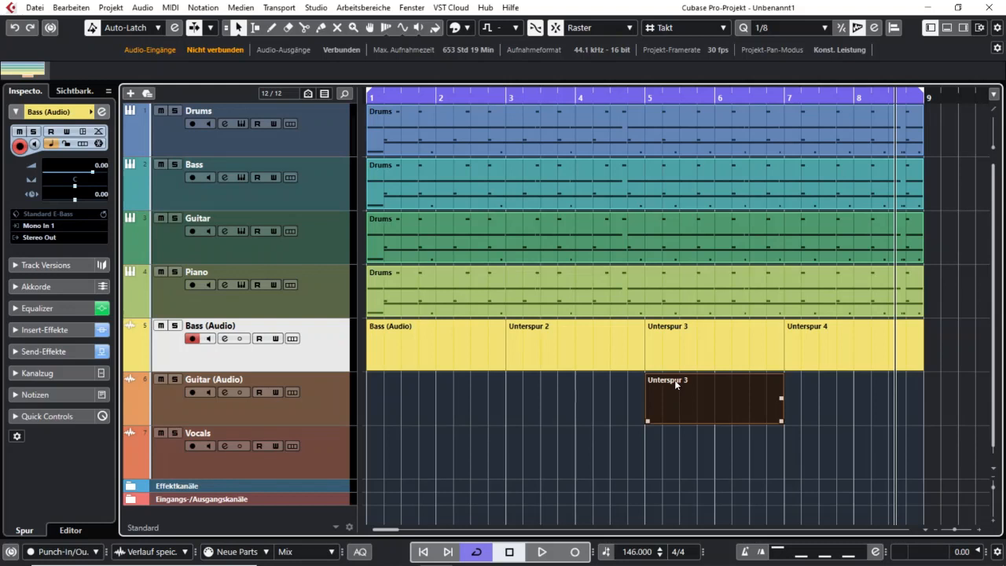
pyautogui.press('Delete')
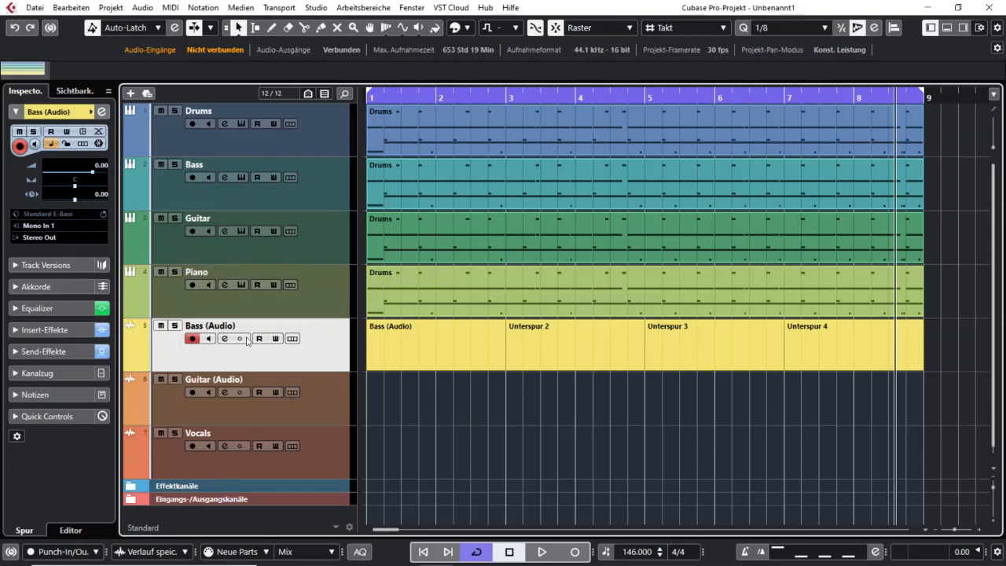
# - Apply the track names Piano, Guitar and Bass to the copied parts on those tracks
pyautogui.click(221, 267)
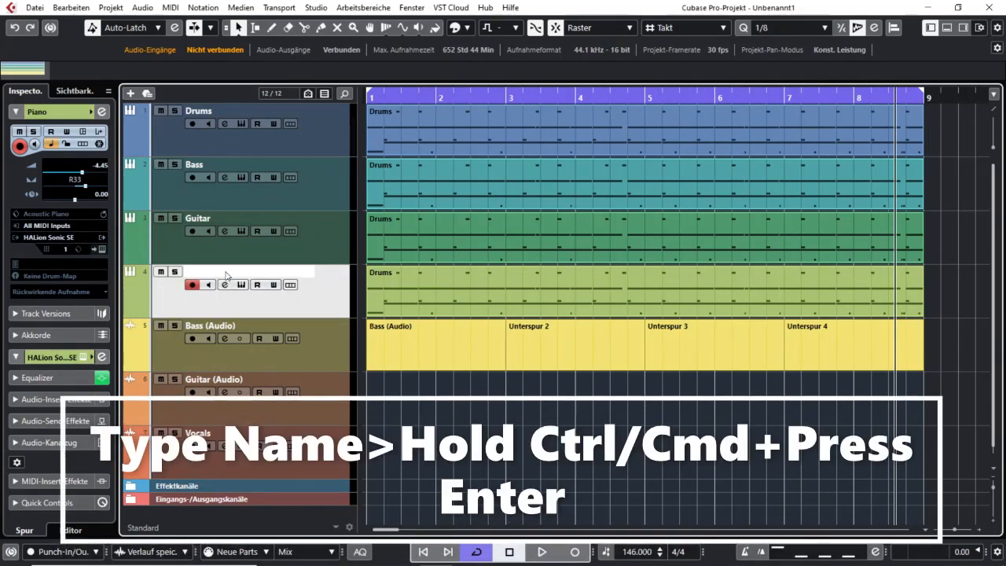
pyautogui.doubleClick(225, 274)
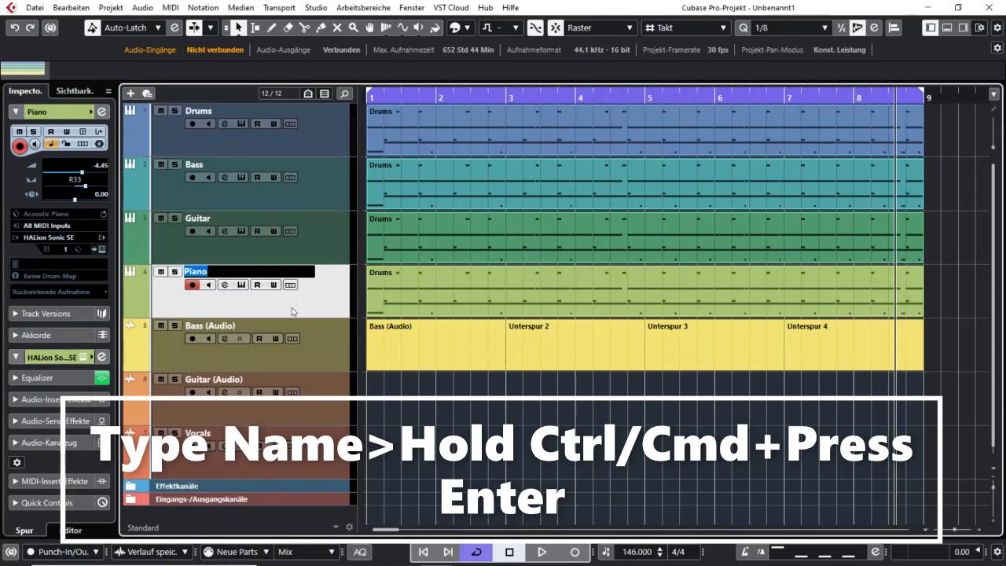
pyautogui.hotkey('ctrl', 'Return')
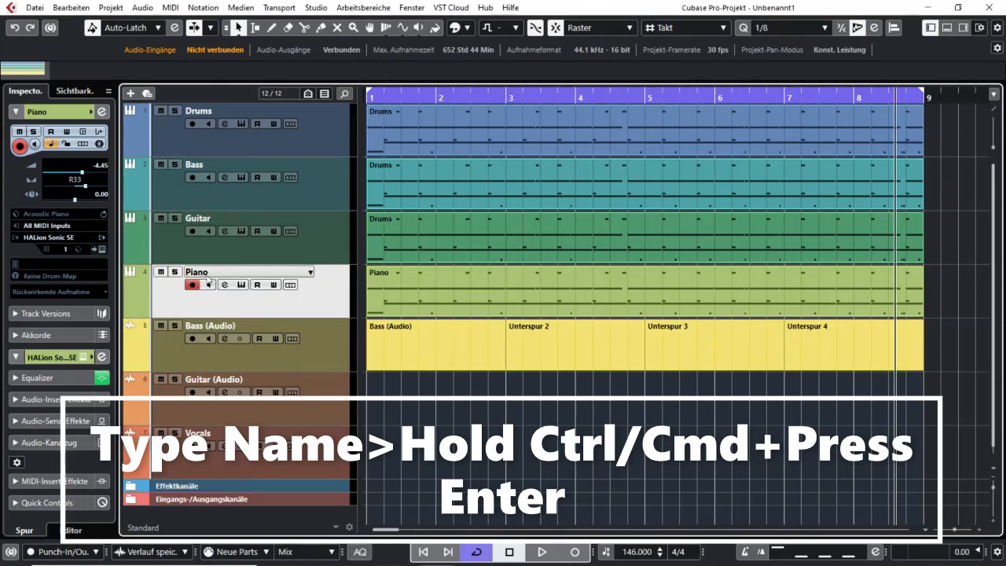
pyautogui.doubleClick(227, 218)
pyautogui.hotkey('ctrl', 'Return')
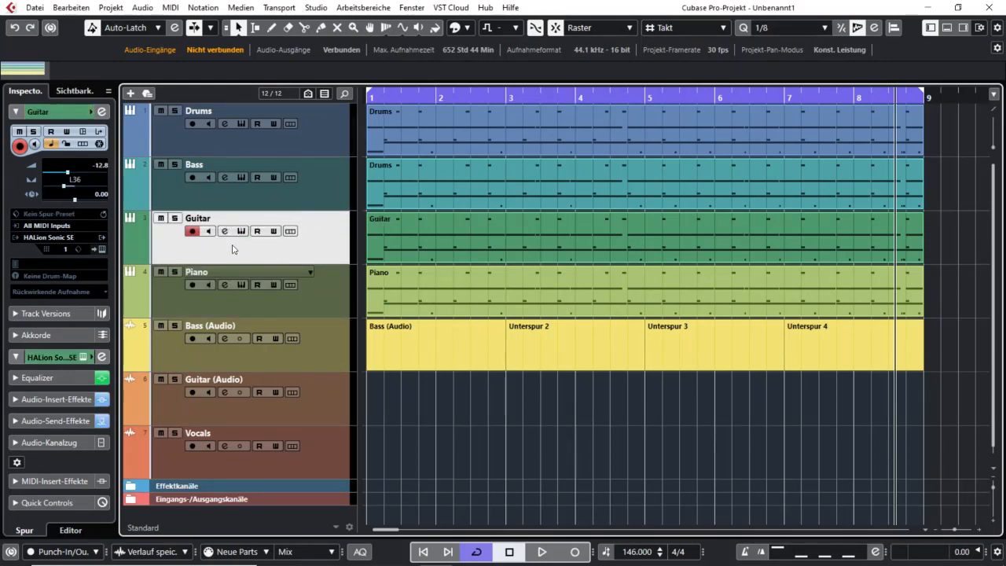
pyautogui.doubleClick(205, 164)
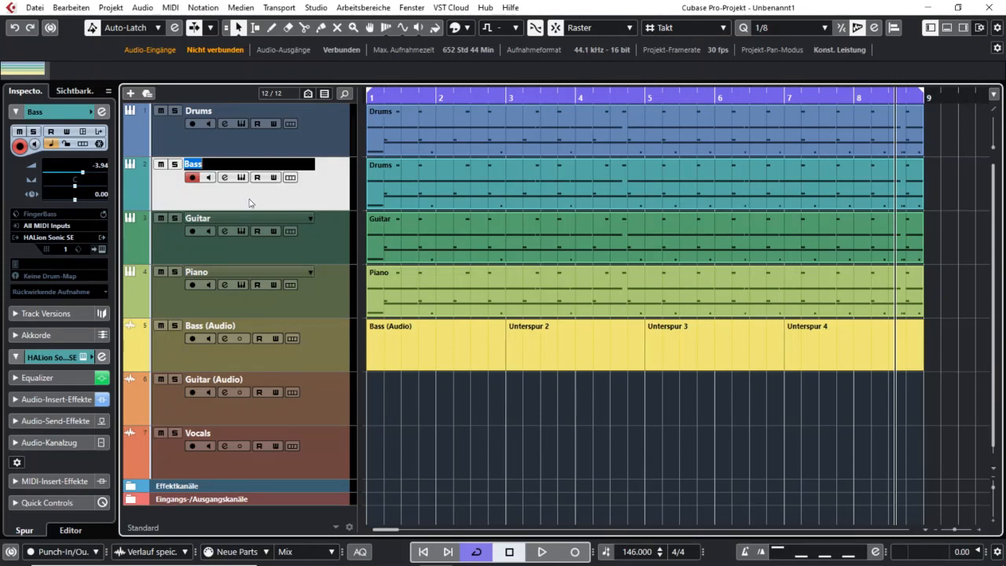
pyautogui.hotkey('ctrl', 'Return')
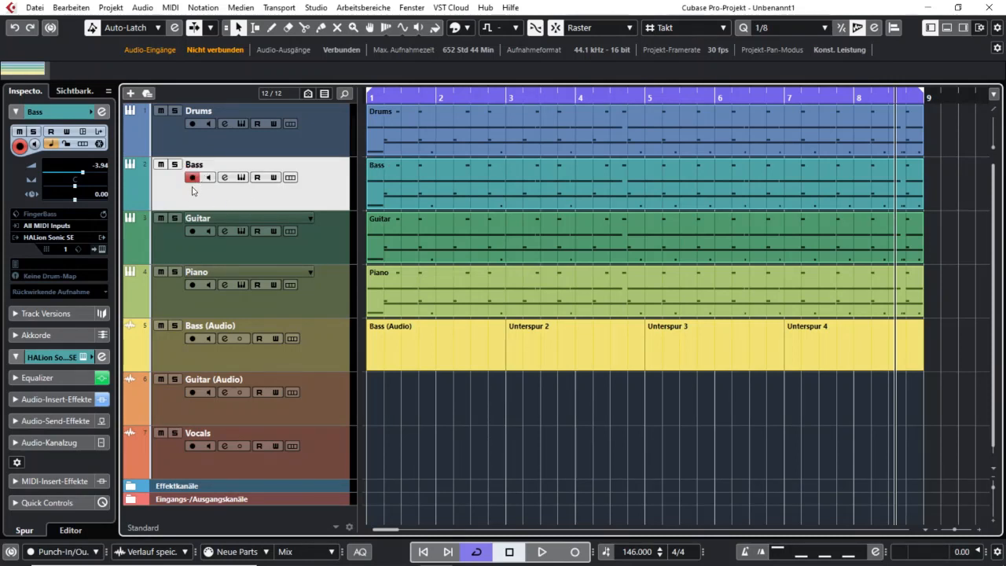
pyautogui.click(378, 164)
# - Show the Drums volume automation and draw a curve rising in bar 1, falling around bars 3, 5 and 6, and rising again in bar 7
pyautogui.click(130, 150)
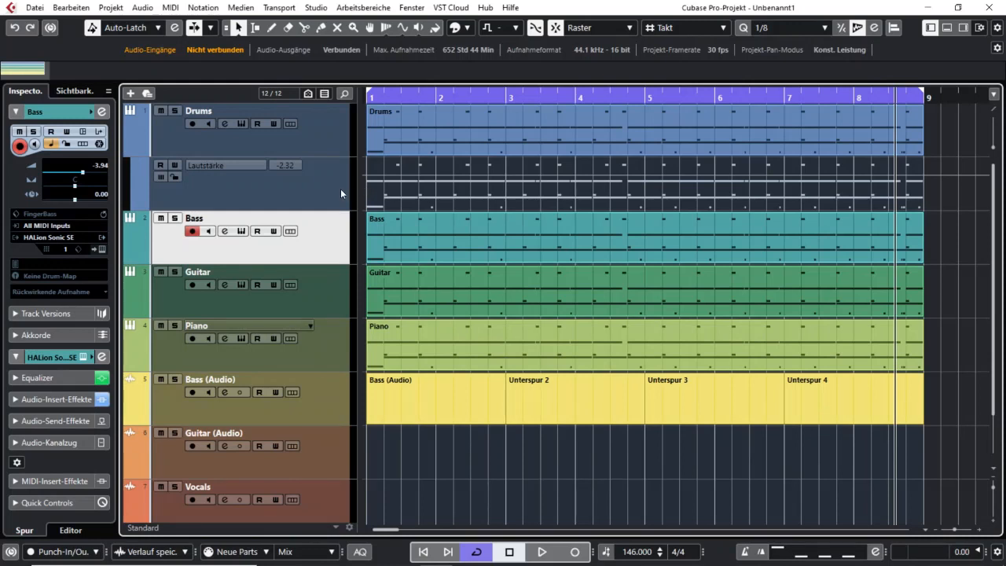
pyautogui.rightClick(467, 186)
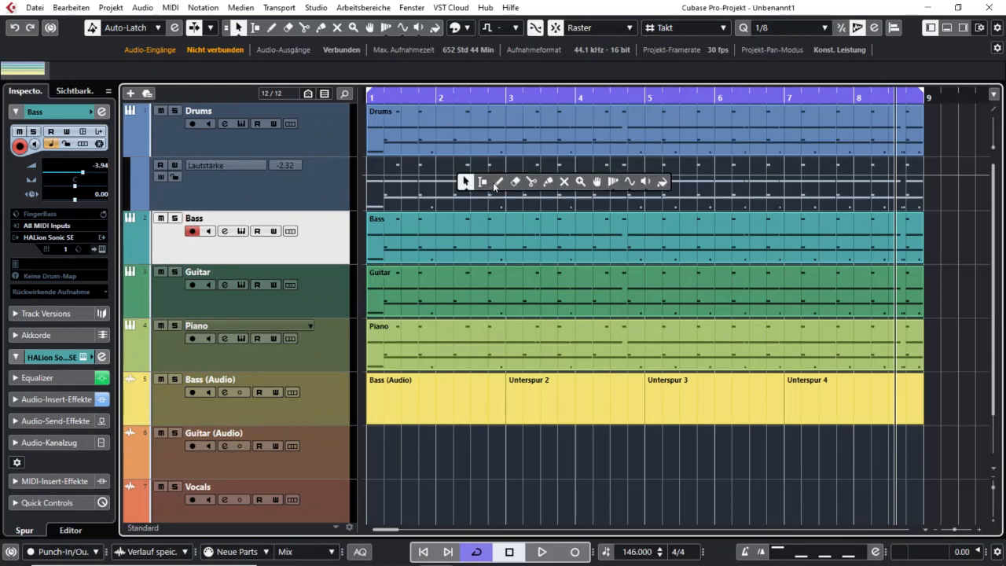
pyautogui.click(496, 187)
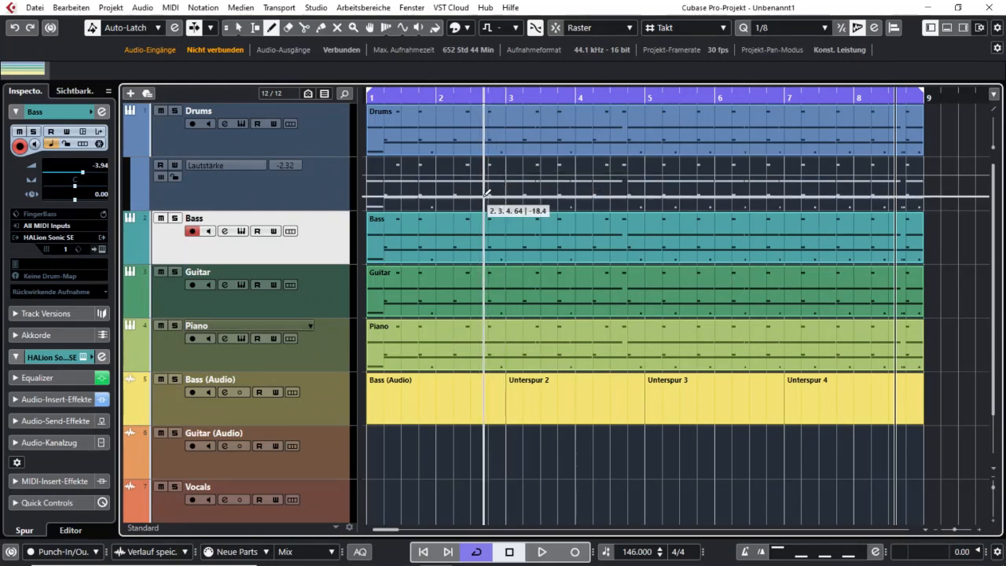
pyautogui.moveTo(385, 171); pyautogui.dragTo(411, 163)
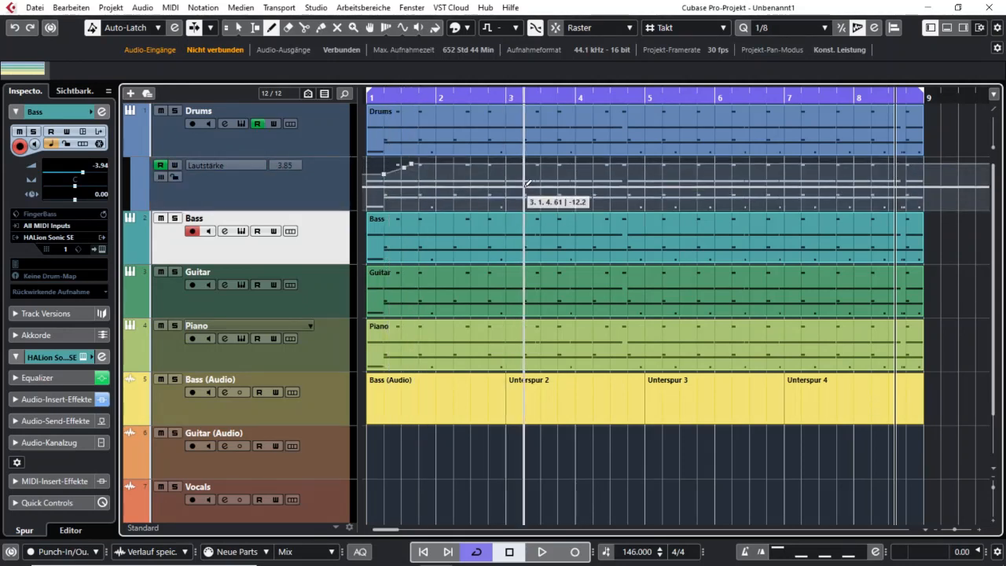
pyautogui.moveTo(531, 161); pyautogui.dragTo(540, 175)
pyautogui.moveTo(668, 175); pyautogui.dragTo(684, 185)
pyautogui.moveTo(771, 191); pyautogui.dragTo(862, 169)
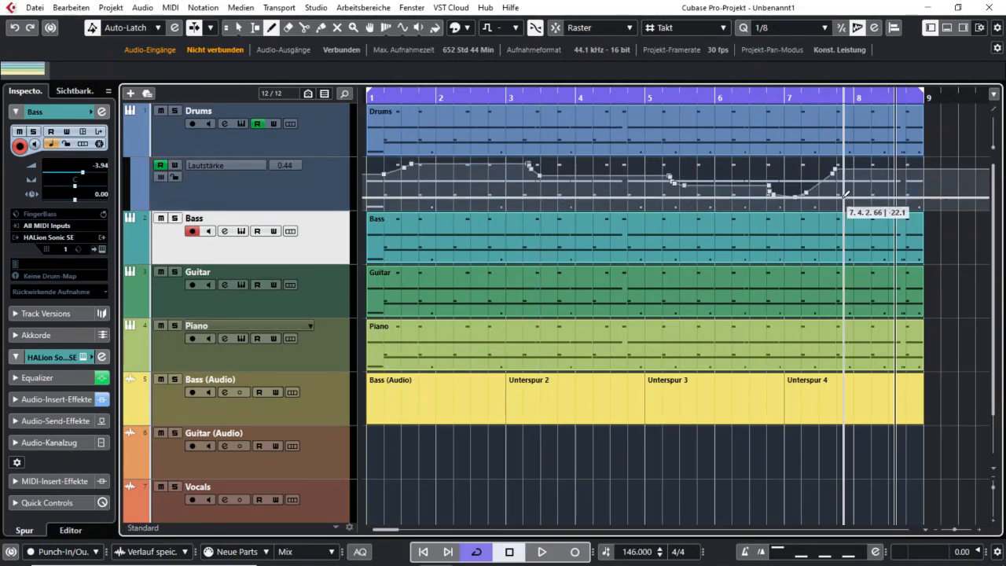
# - Add a Stummschalten automation lane below the Drums volume lane and draw it on from late bar 2 to early bar 5
pyautogui.rightClick(513, 295)
pyautogui.click(514, 296)
pyautogui.click(661, 411)
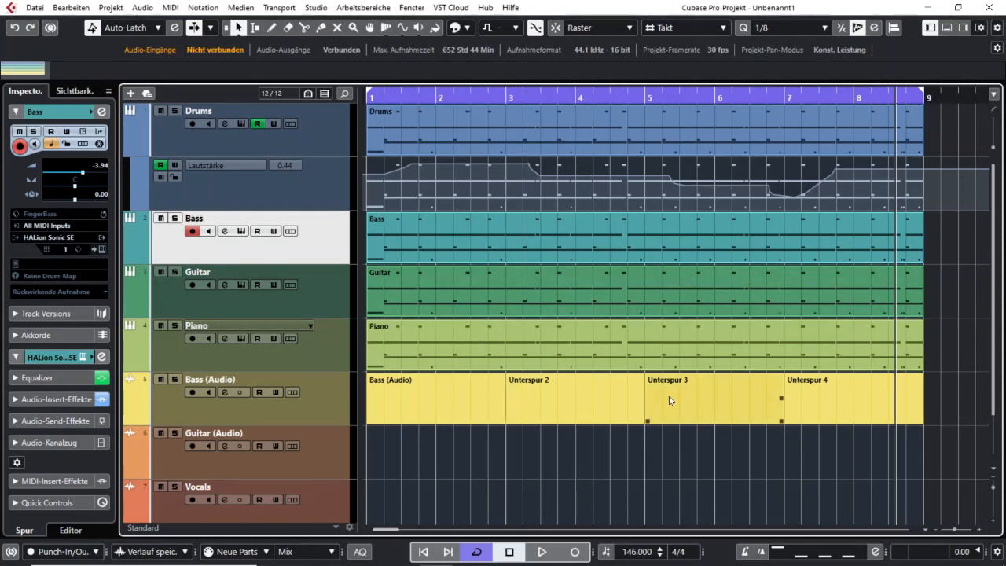
pyautogui.click(683, 187)
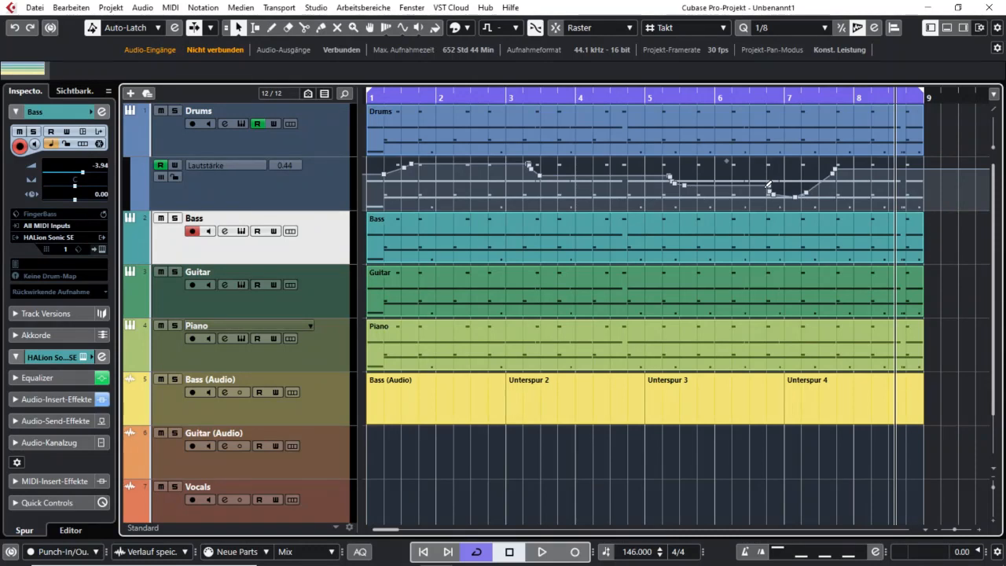
pyautogui.click(135, 206)
pyautogui.click(424, 245)
pyautogui.moveTo(492, 219); pyautogui.dragTo(668, 257)
pyautogui.rightClick(697, 249)
pyautogui.click(702, 247)
# - Add a Panner-Verknüpfung lane to Drums, draw it off from early bar 2 to mid-bar 3 and from early bar 6, and hide the lanes
pyautogui.click(135, 260)
pyautogui.rightClick(445, 303)
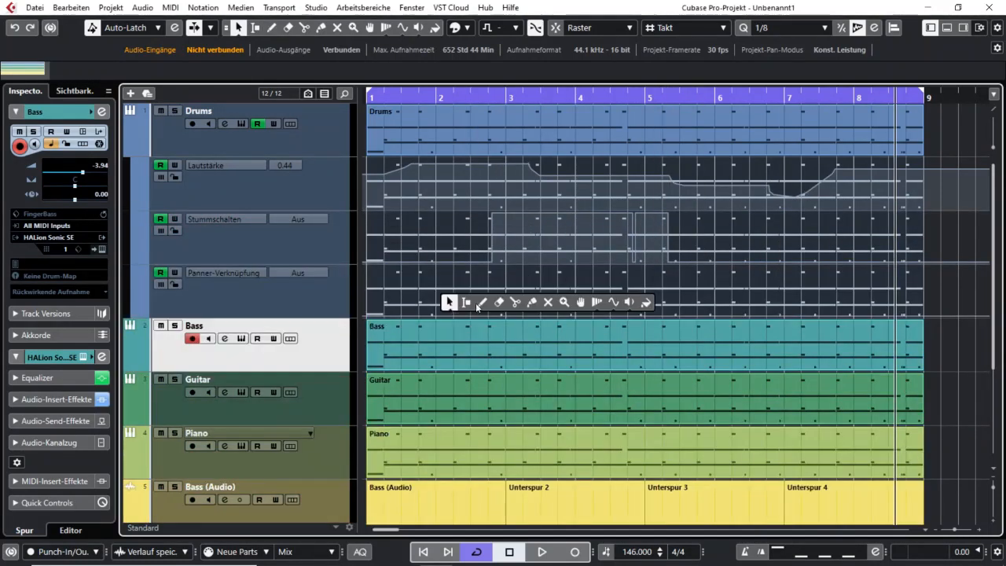
pyautogui.click(482, 302)
pyautogui.moveTo(442, 314)
pyautogui.mouseDown()
pyautogui.moveTo(540, 312)
pyautogui.moveTo(547, 272)
pyautogui.moveTo(626, 264)
pyautogui.mouseUp()
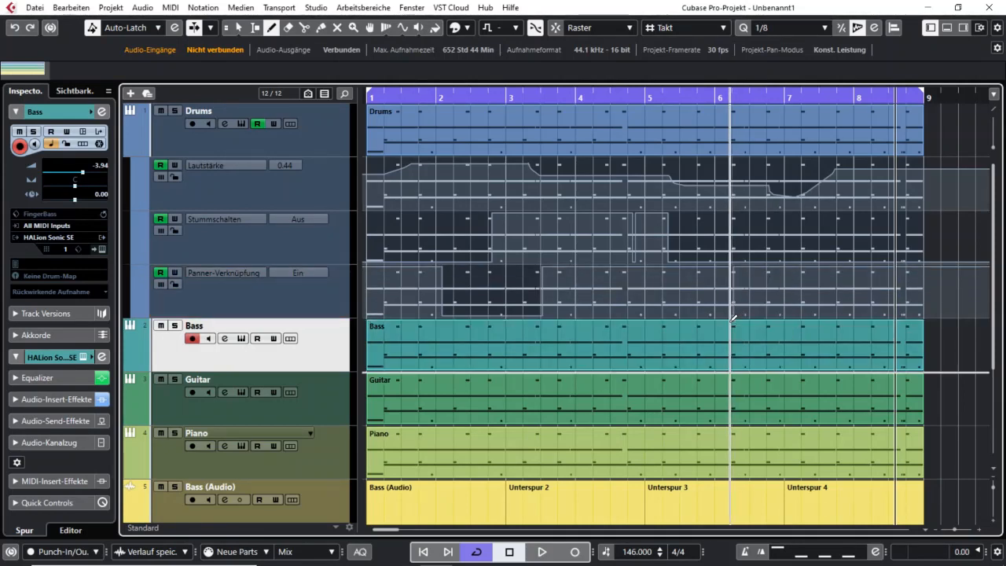
pyautogui.rightClick(759, 285)
pyautogui.click(760, 287)
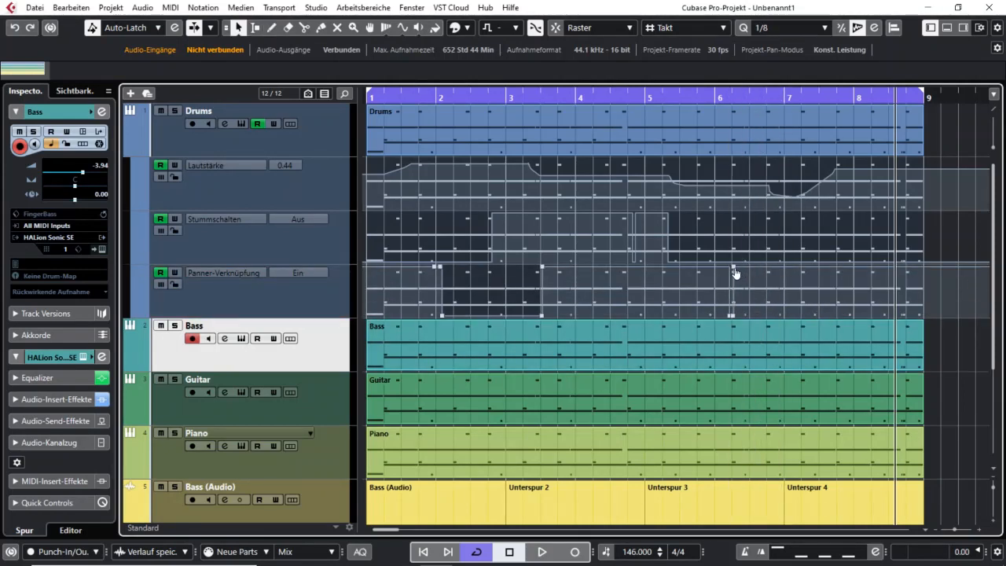
pyautogui.moveTo(735, 273); pyautogui.dragTo(751, 316)
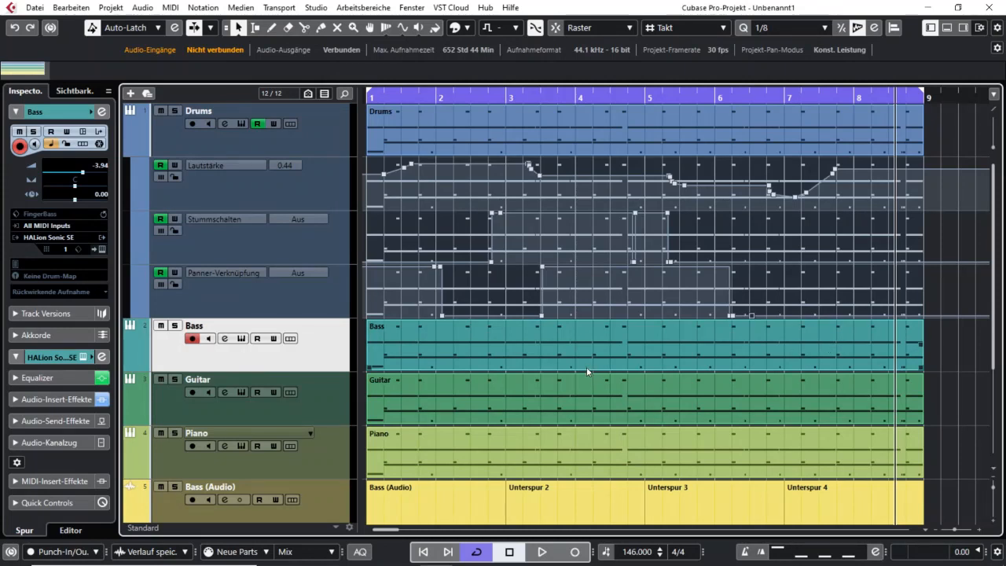
pyautogui.click(129, 151)
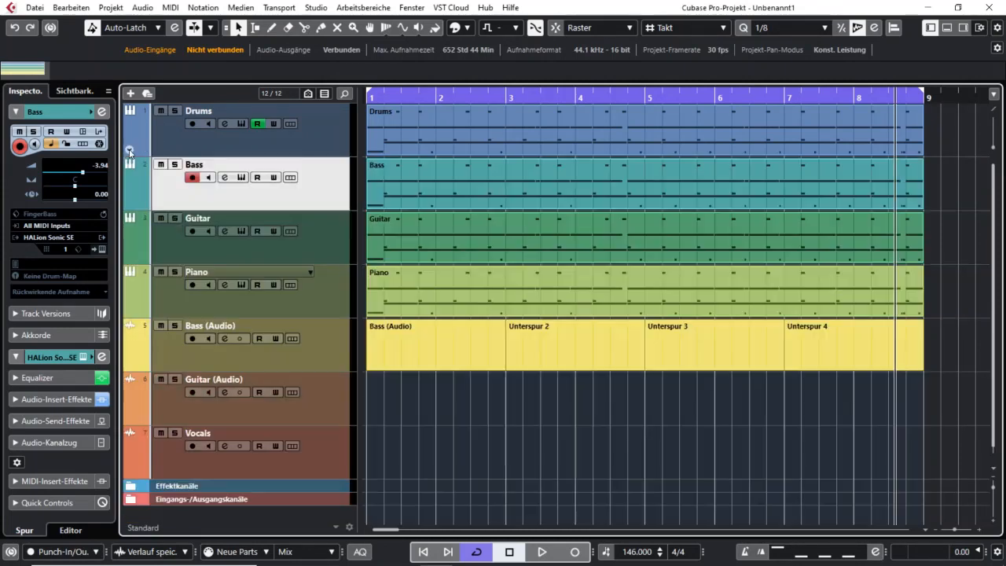
# - Duplicate the Drums track and check the automation lanes carried over to the duplicate
pyautogui.click(323, 138)
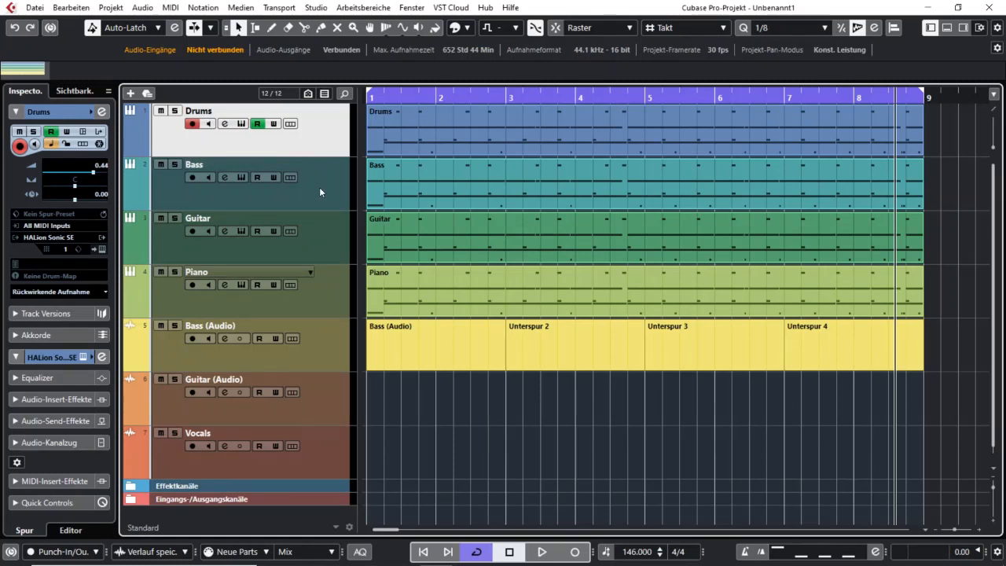
pyautogui.rightClick(321, 145)
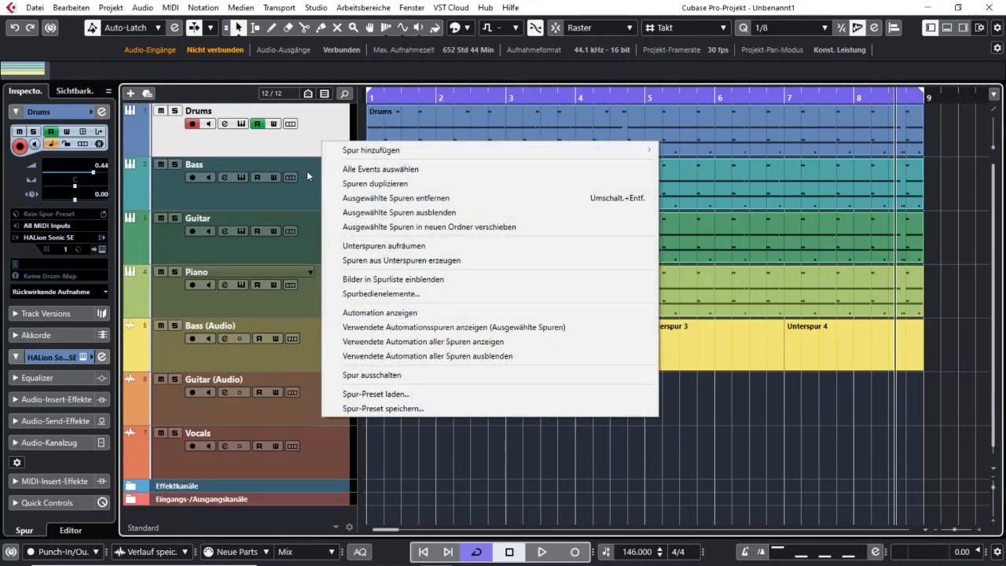
pyautogui.click(403, 186)
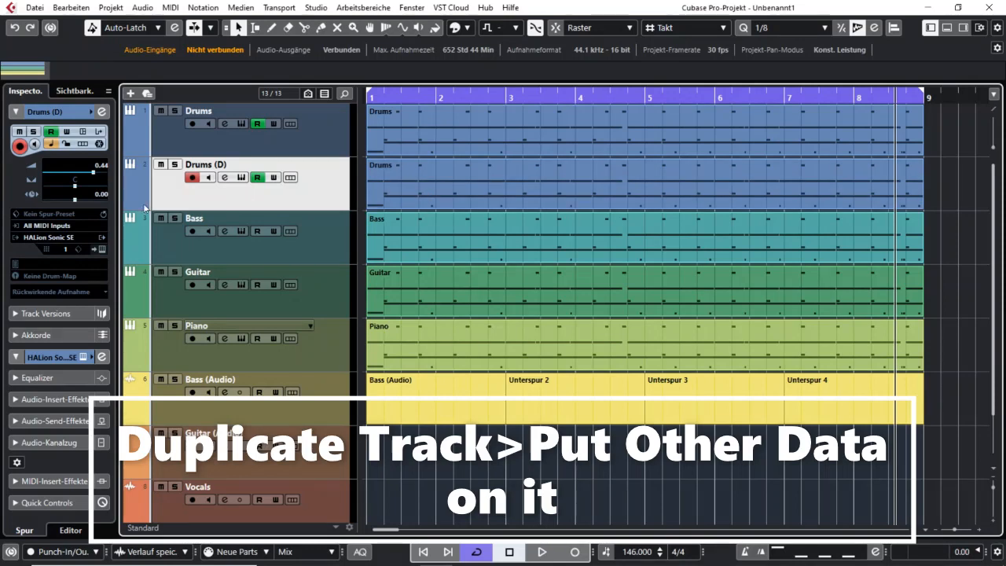
pyautogui.click(131, 206)
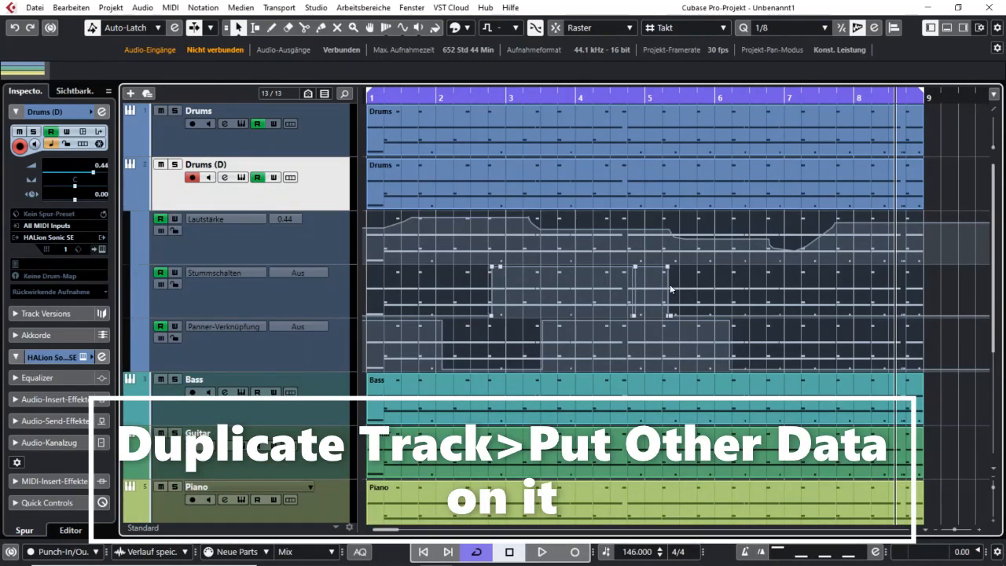
pyautogui.click(132, 203)
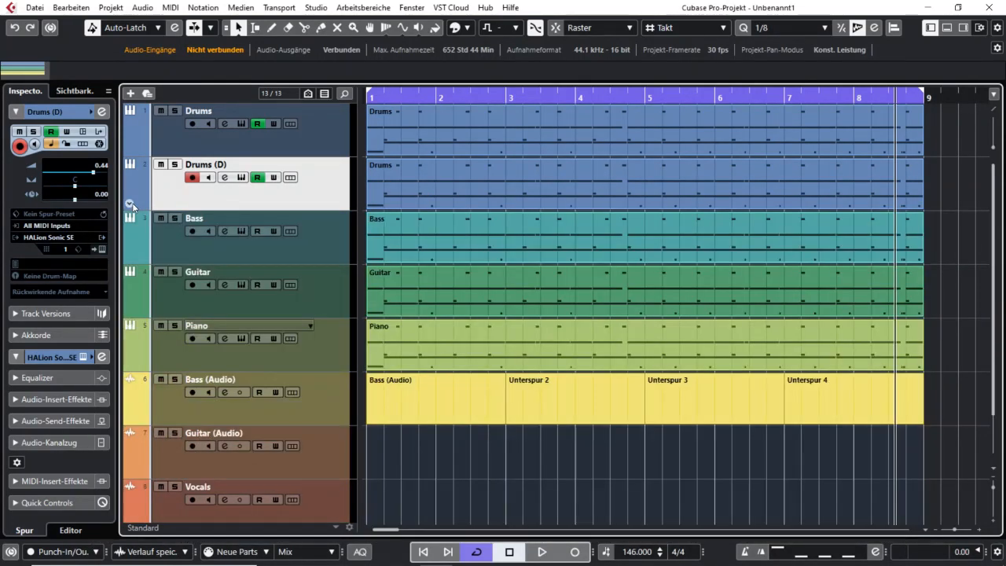
# - Delete the Drums part from the Drums (D) track and move the Bass part onto that track at the same time position
pyautogui.click(456, 195)
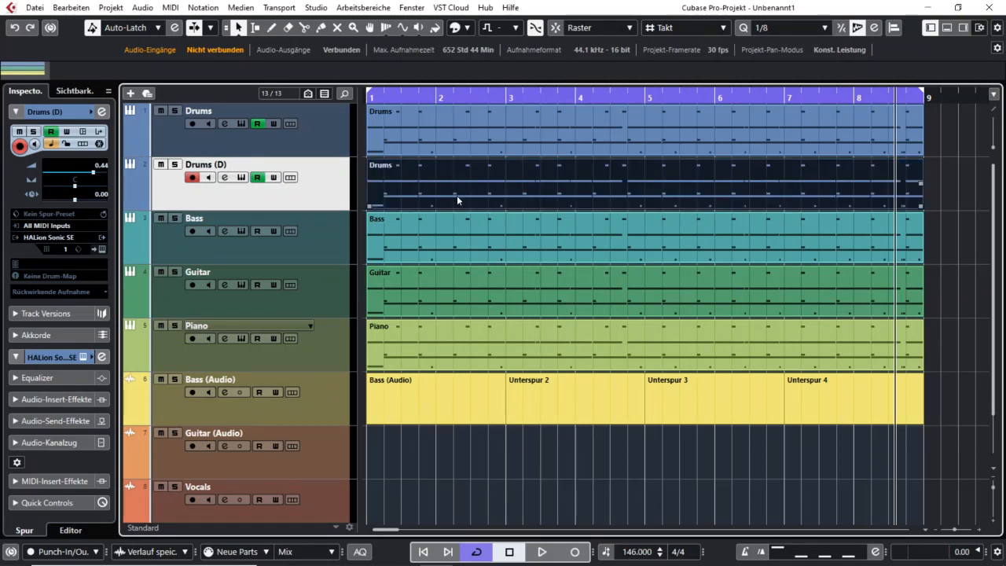
pyautogui.press('Delete')
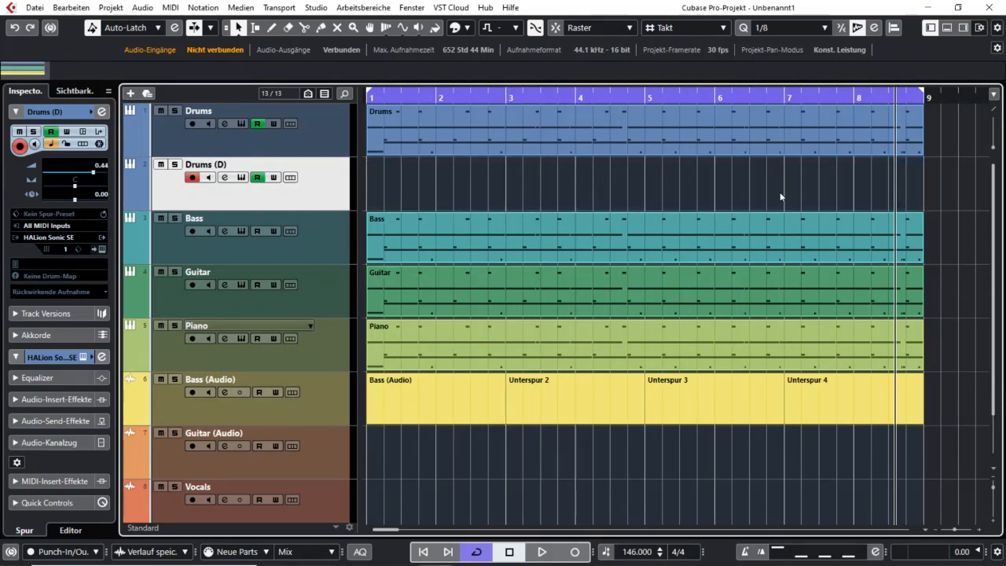
pyautogui.press('g')
pyautogui.click(408, 231)
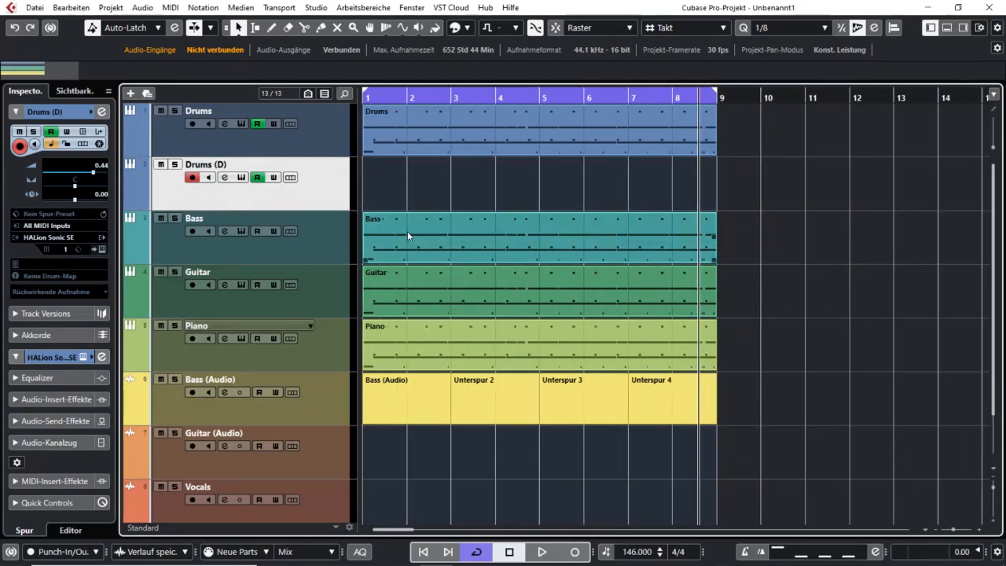
pyautogui.moveTo(395, 242); pyautogui.dragTo(391, 206)
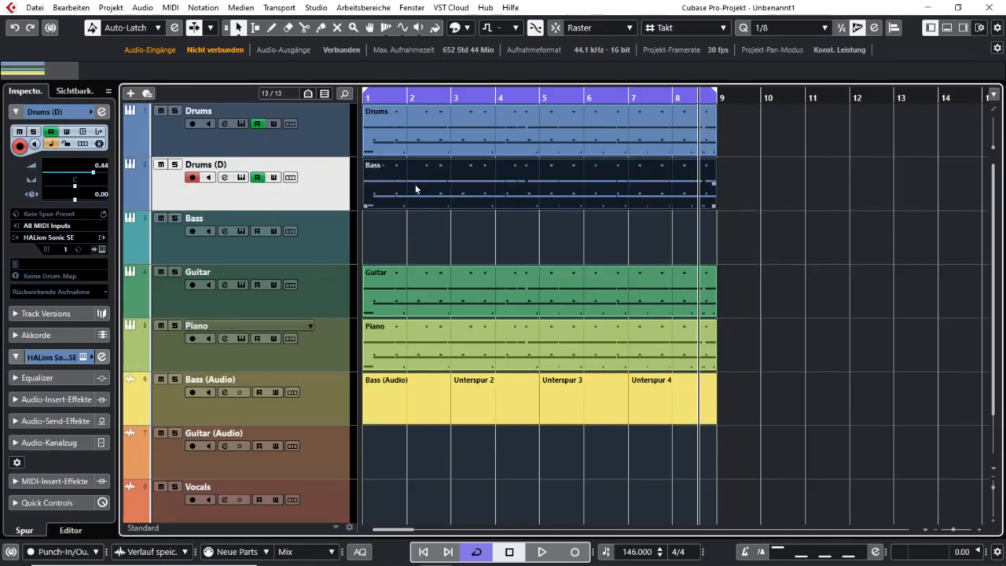
pyautogui.click(454, 219)
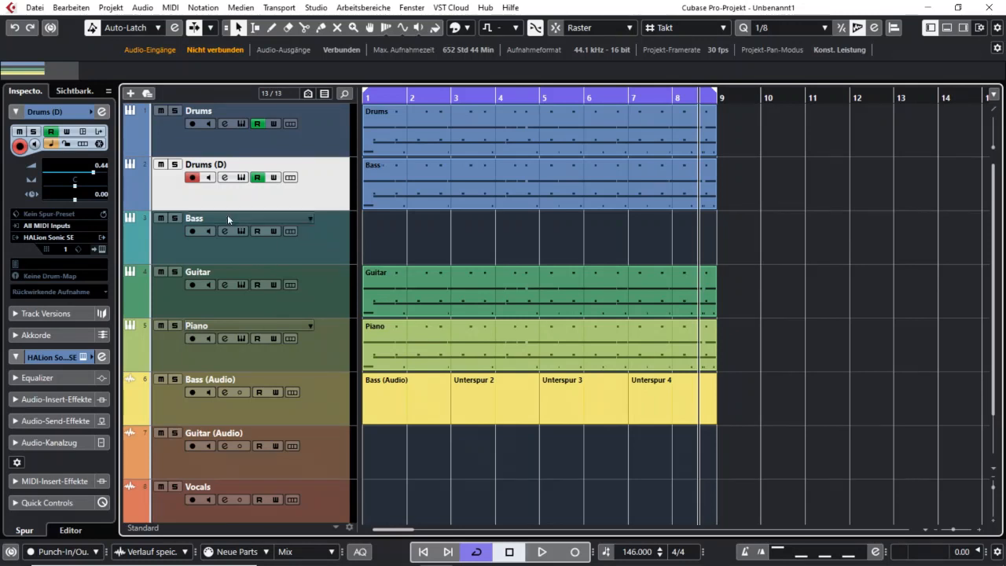
# - Examine the volume, mute and panner-link automation lanes of the Drums (D) track against its Bass part
pyautogui.click(135, 206)
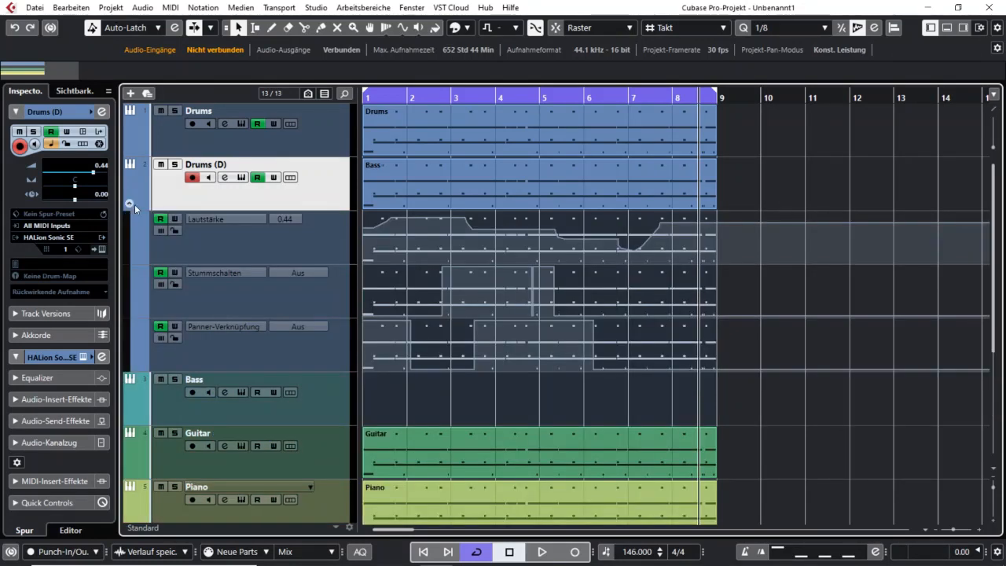
pyautogui.click(414, 166)
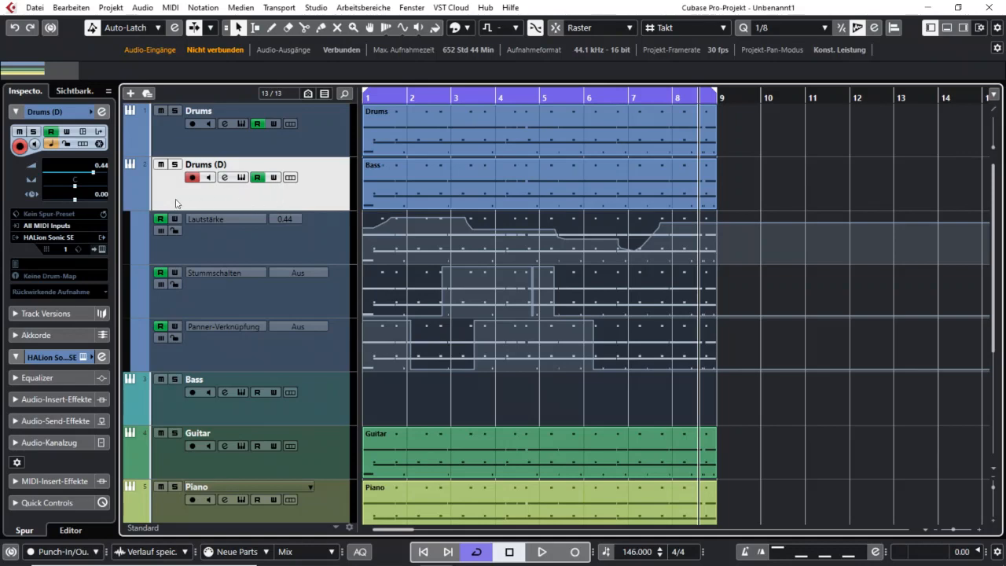
pyautogui.click(130, 205)
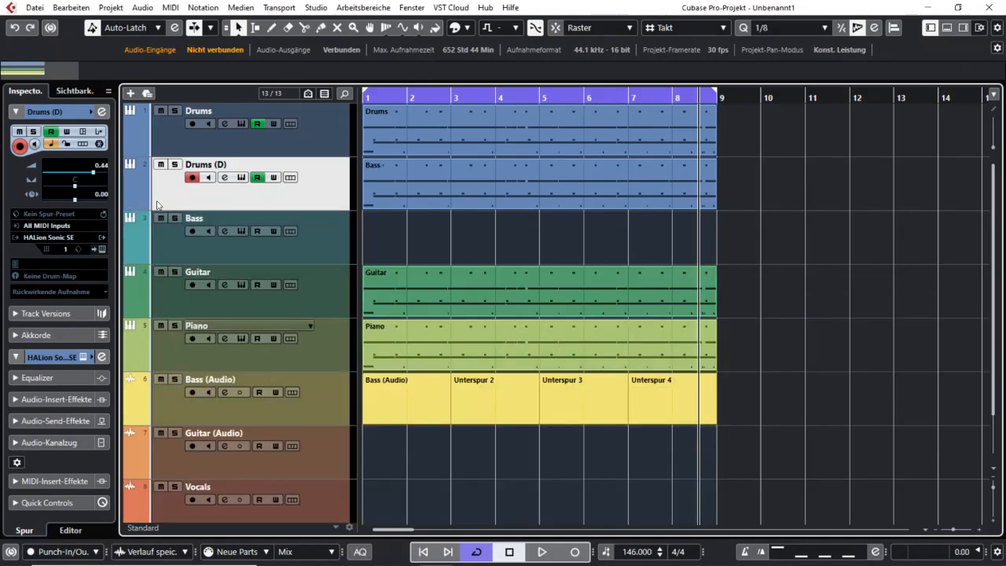
# - Compare the inserts and equalizer in the channel settings of the Drums (D) and Bass tracks
pyautogui.click(225, 178)
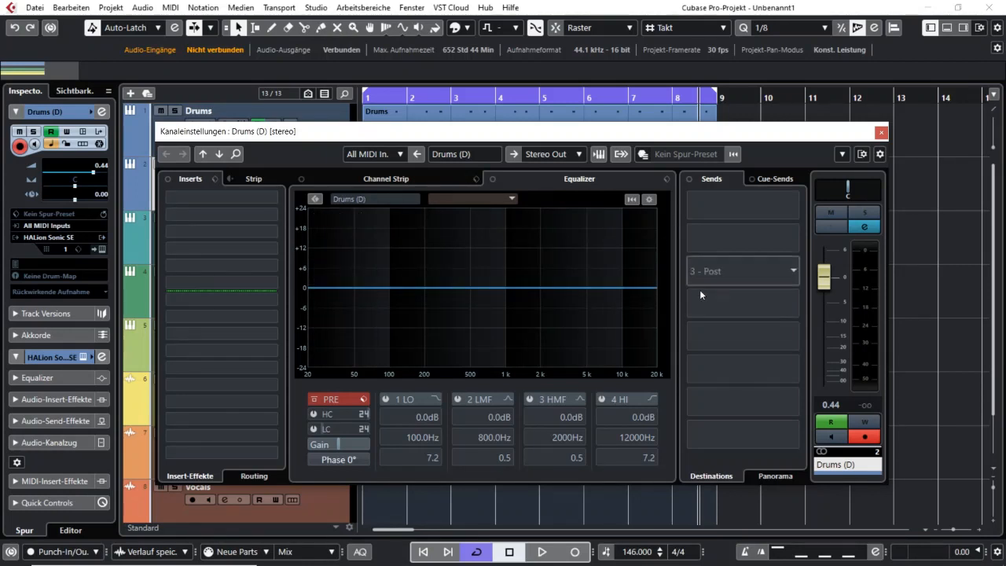
pyautogui.click(882, 132)
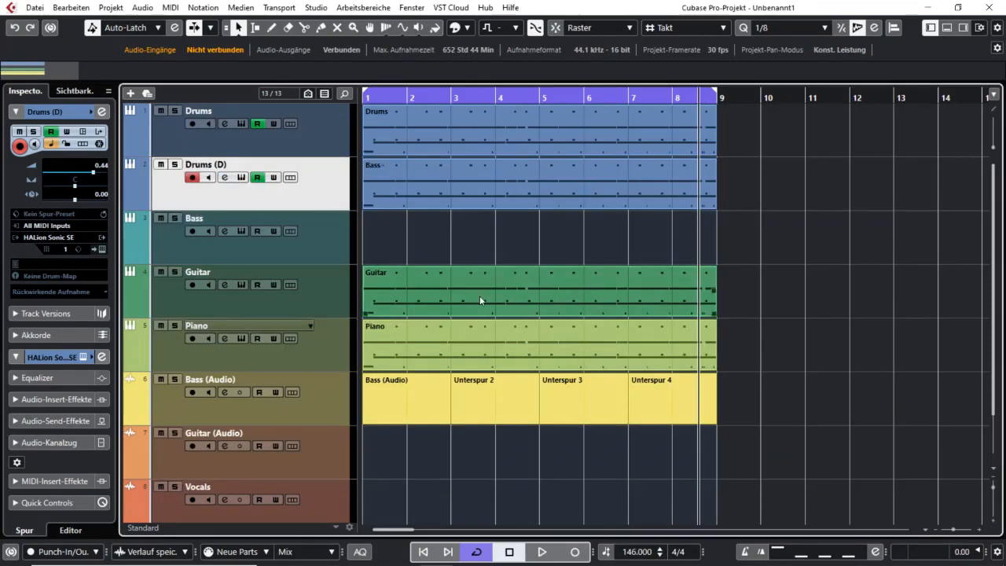
pyautogui.click(226, 231)
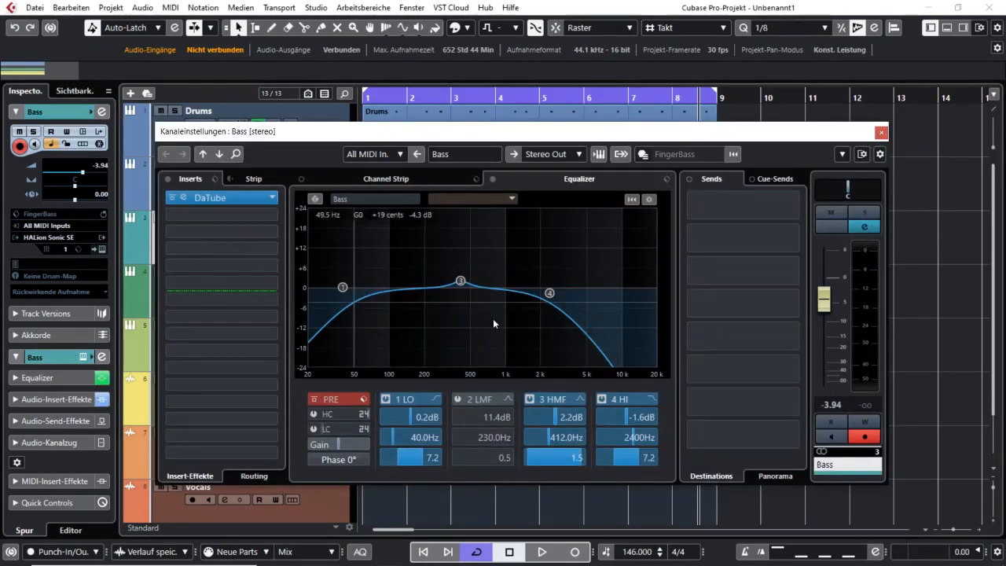
pyautogui.click(843, 154)
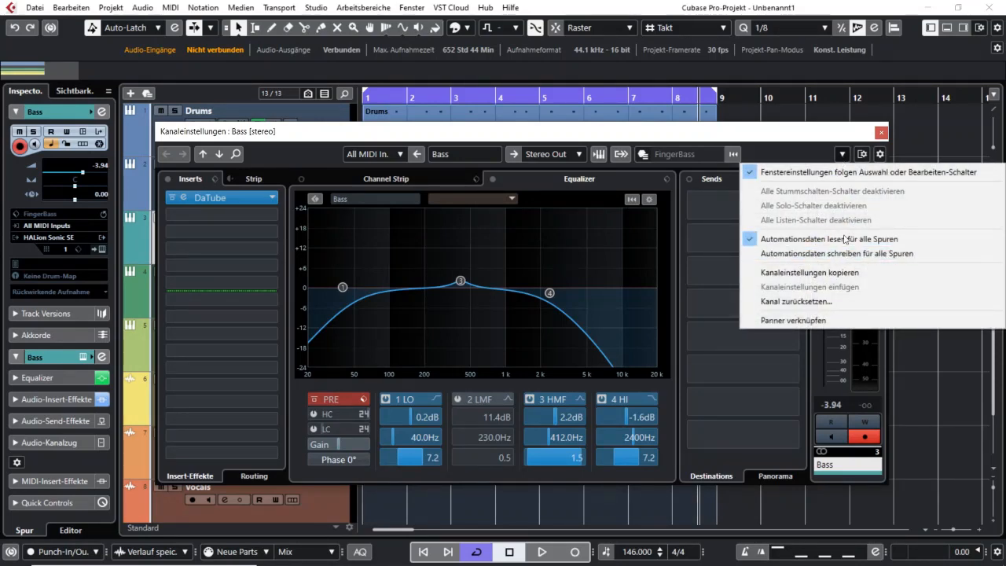
pyautogui.click(881, 132)
pyautogui.click(882, 132)
pyautogui.click(229, 194)
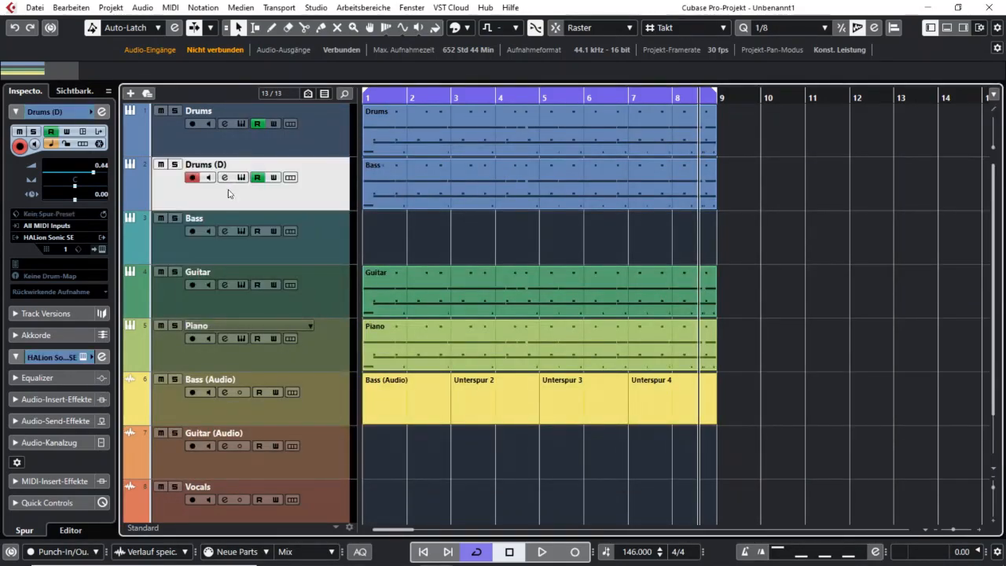
pyautogui.click(226, 178)
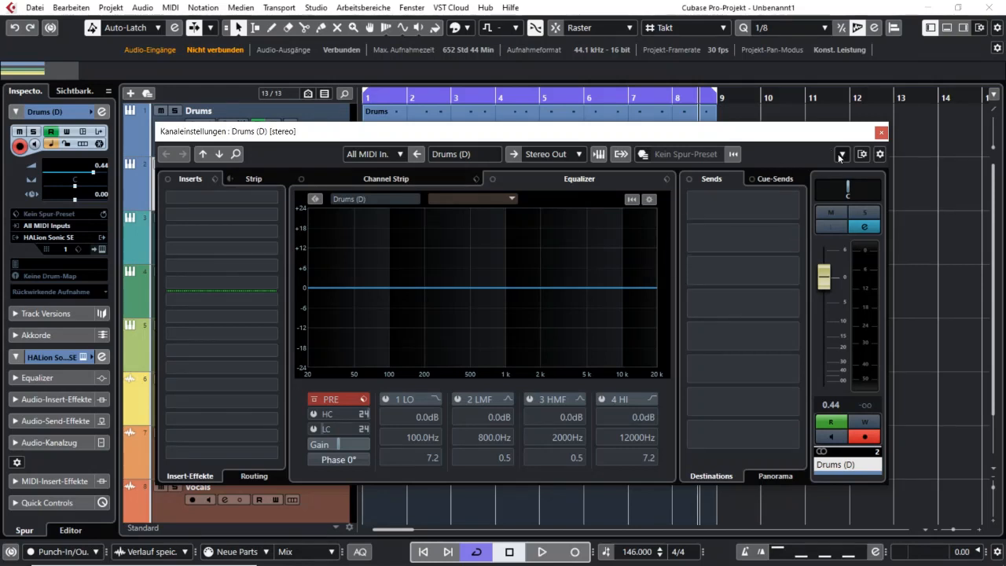
pyautogui.click(882, 132)
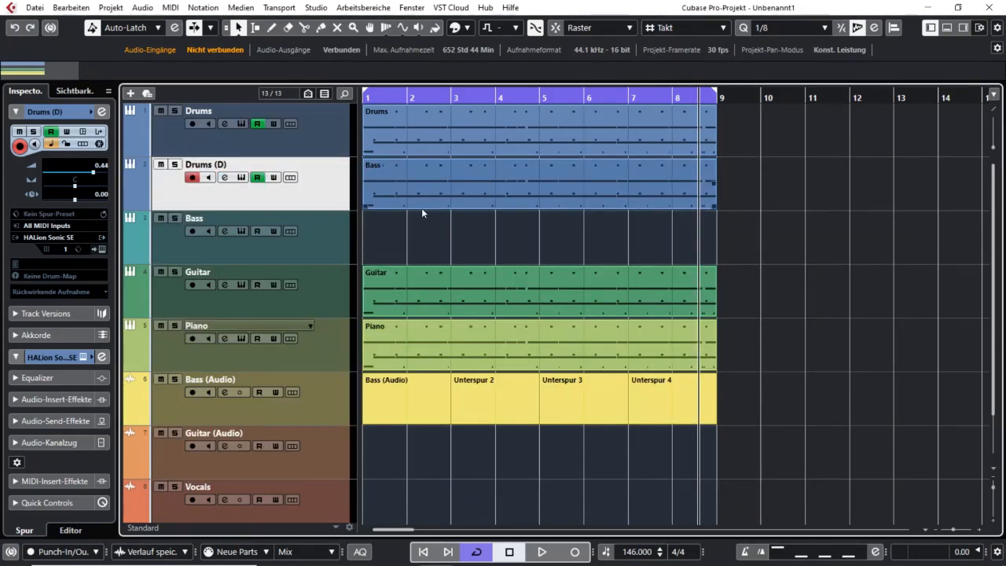
# - Review the Drums (D) automation lanes again and delete the duplicated track including its data
pyautogui.click(276, 238)
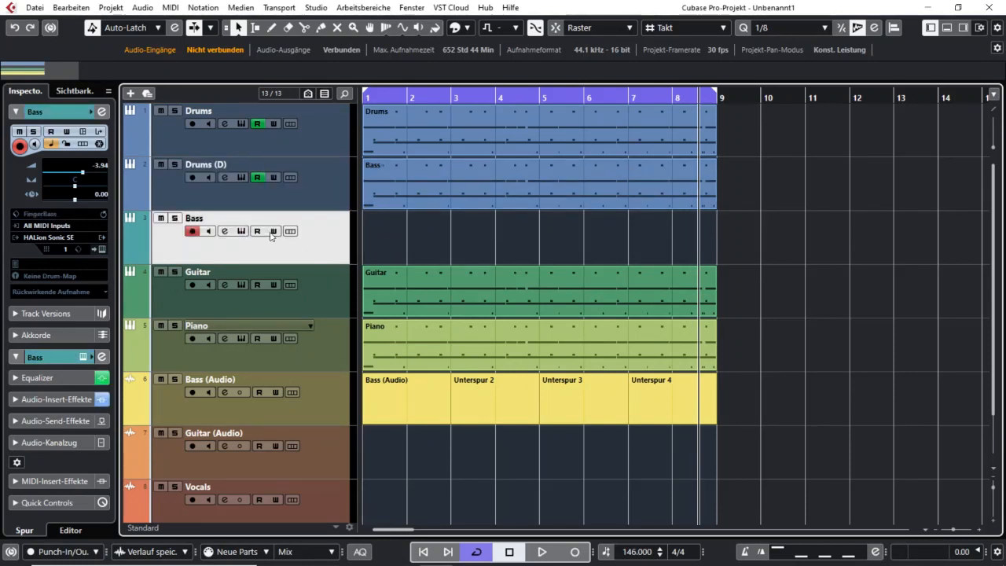
pyautogui.click(331, 186)
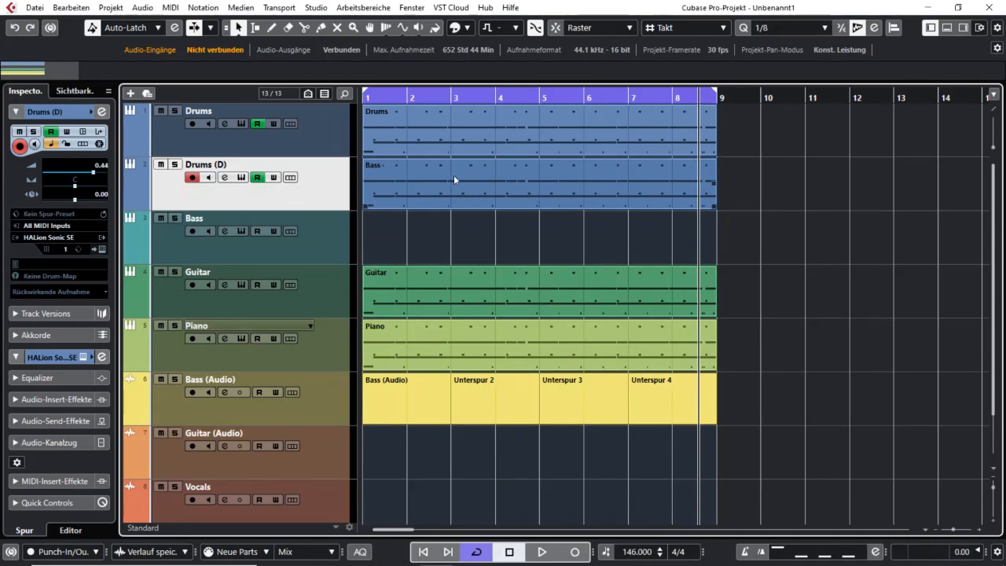
pyautogui.click(130, 206)
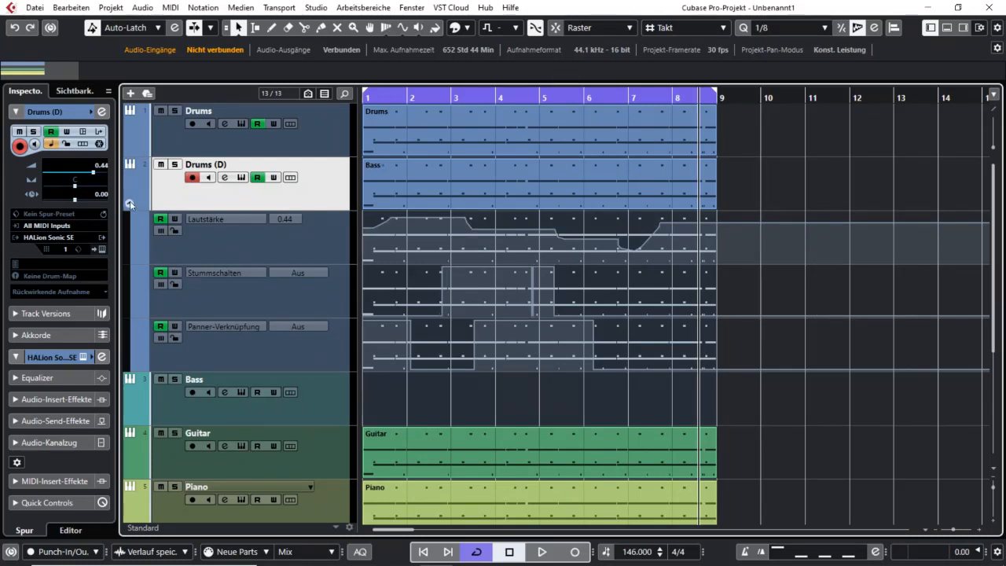
pyautogui.click(129, 204)
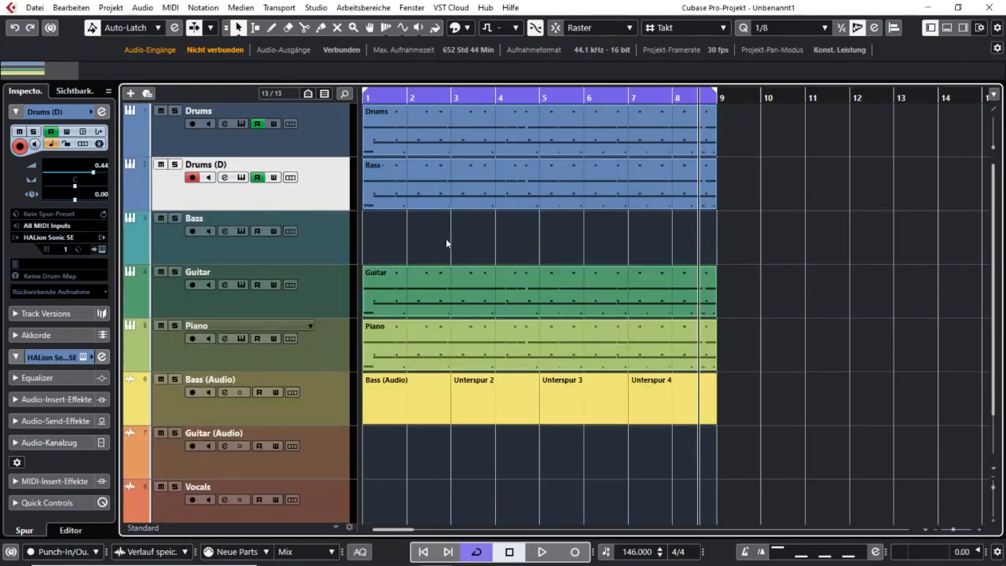
pyautogui.press('Delete')
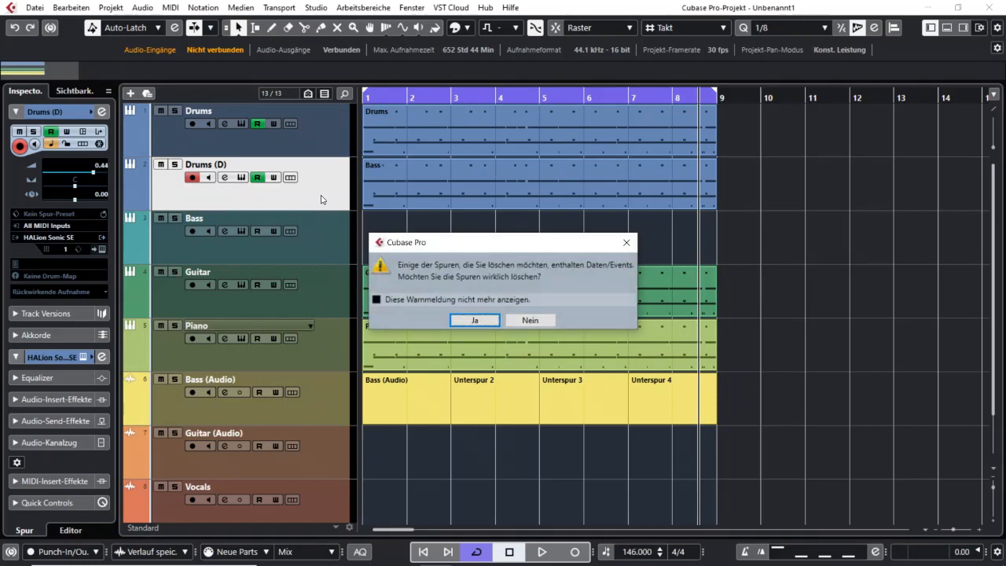
pyautogui.click(488, 321)
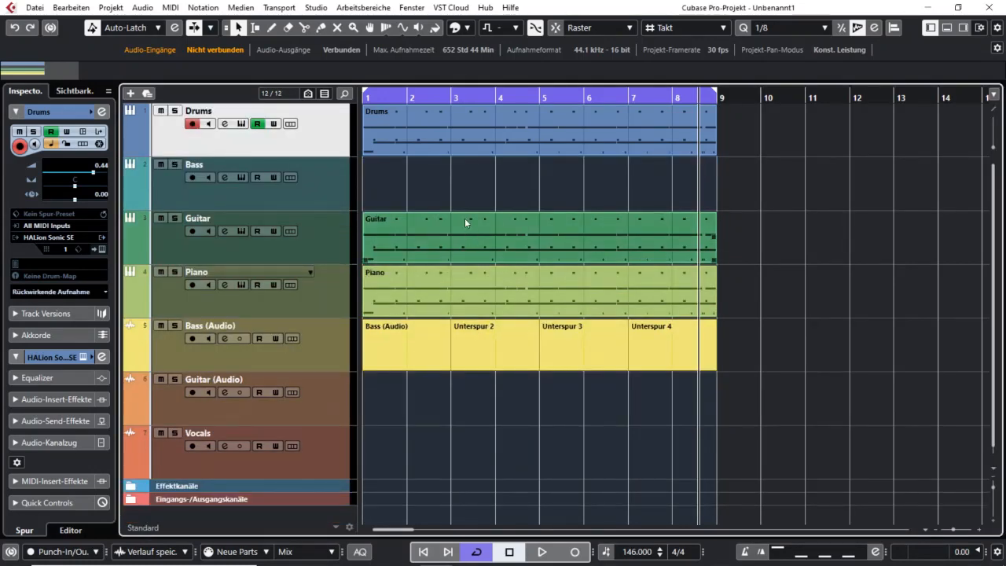
# - Show the Lautstärke, Stummschalten and Panner-Verknüpfung automation lanes of the Bass track
pyautogui.click(132, 206)
pyautogui.click(137, 260)
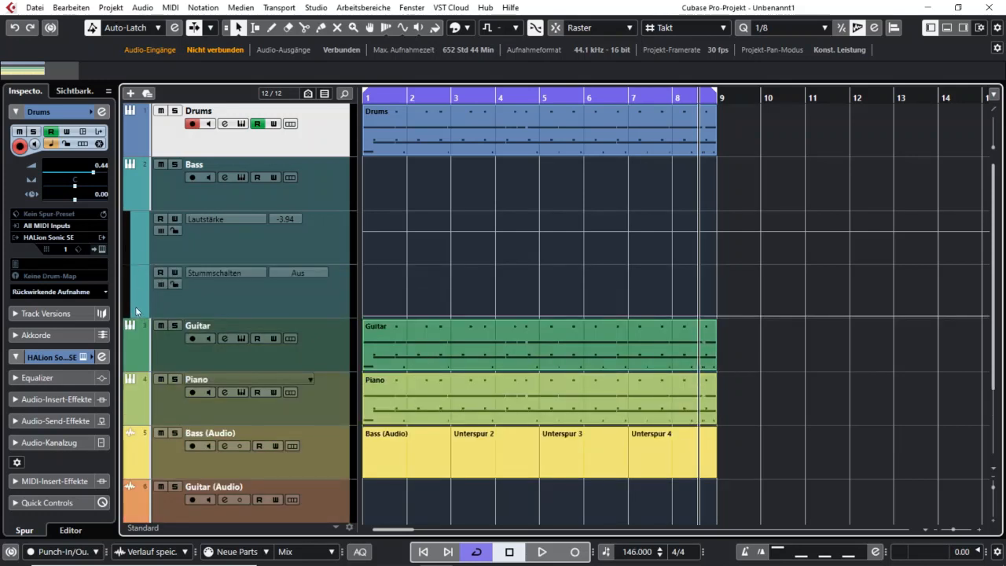
pyautogui.click(137, 314)
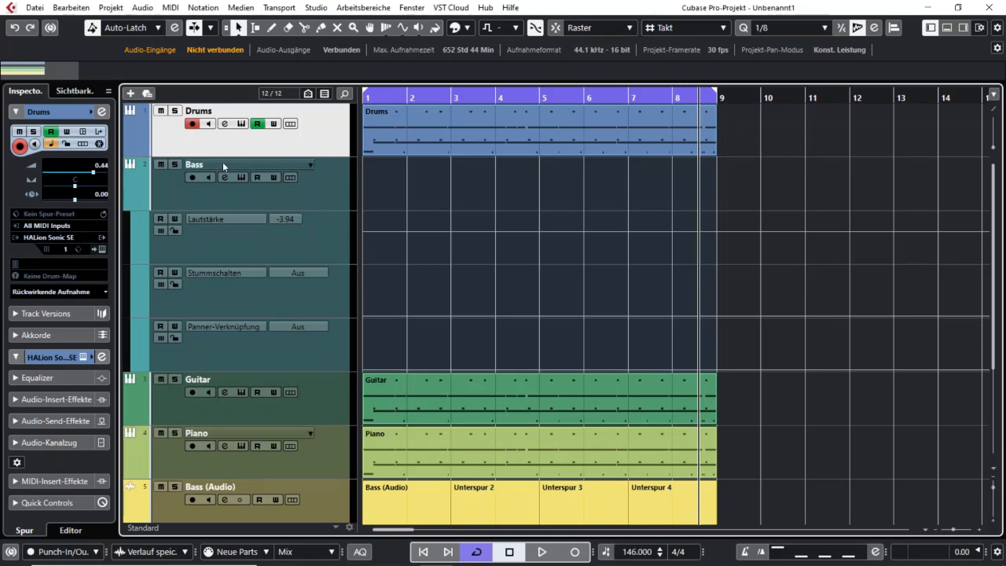
# - Show the Drums track's automation lanes and compare them with the empty Lautstärke, Stummschalten and Panner-Verknüpfung lanes of the Bass track
pyautogui.click(137, 151)
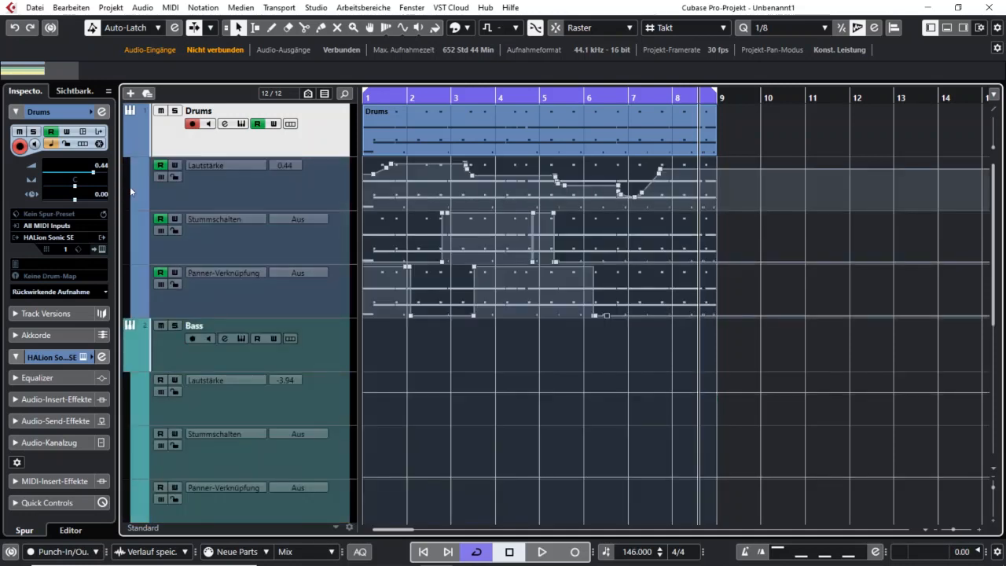
pyautogui.click(235, 186)
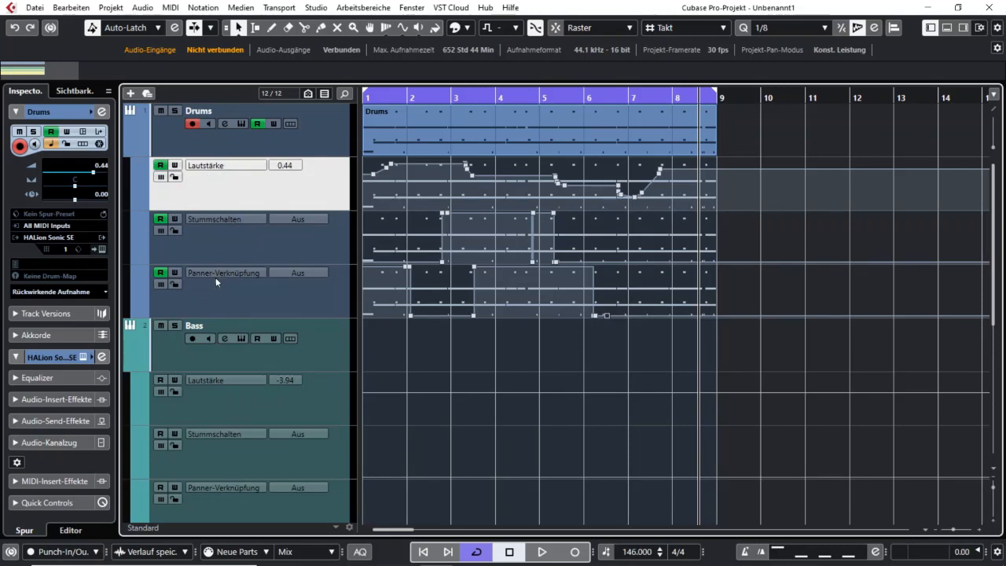
pyautogui.click(286, 361)
pyautogui.scroll(-5, 287, 360)
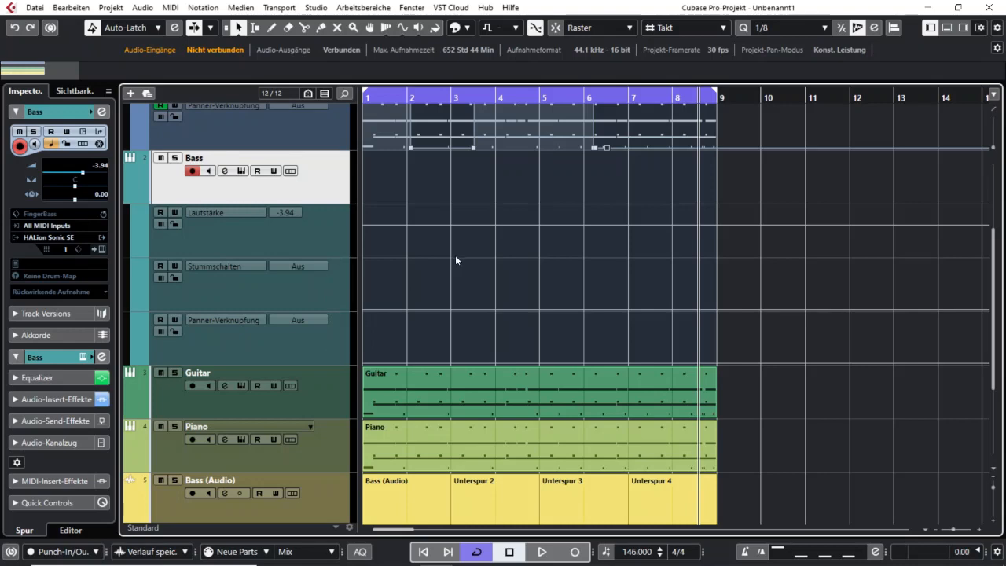
pyautogui.scroll(2, 456, 255)
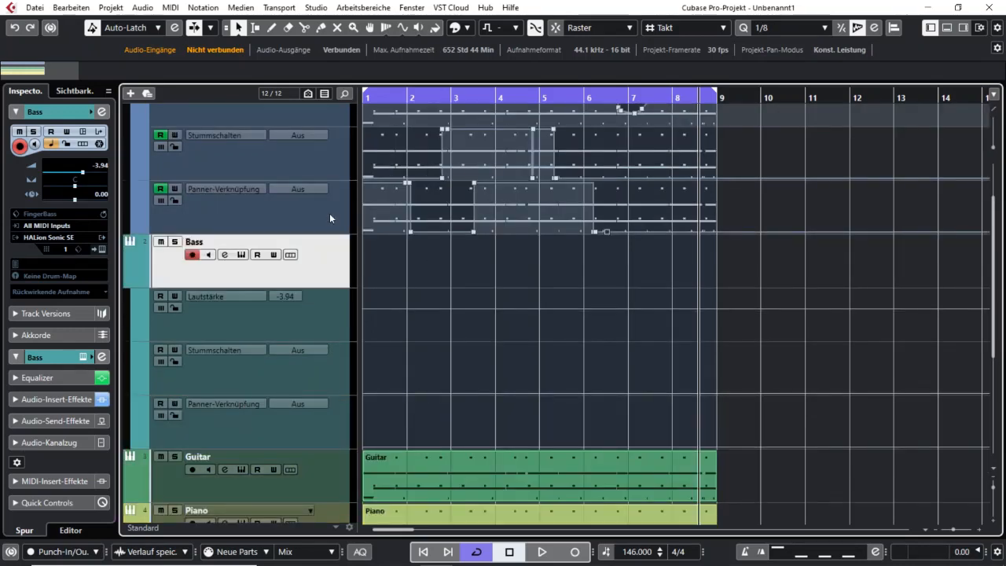
pyautogui.scroll(2, 331, 217)
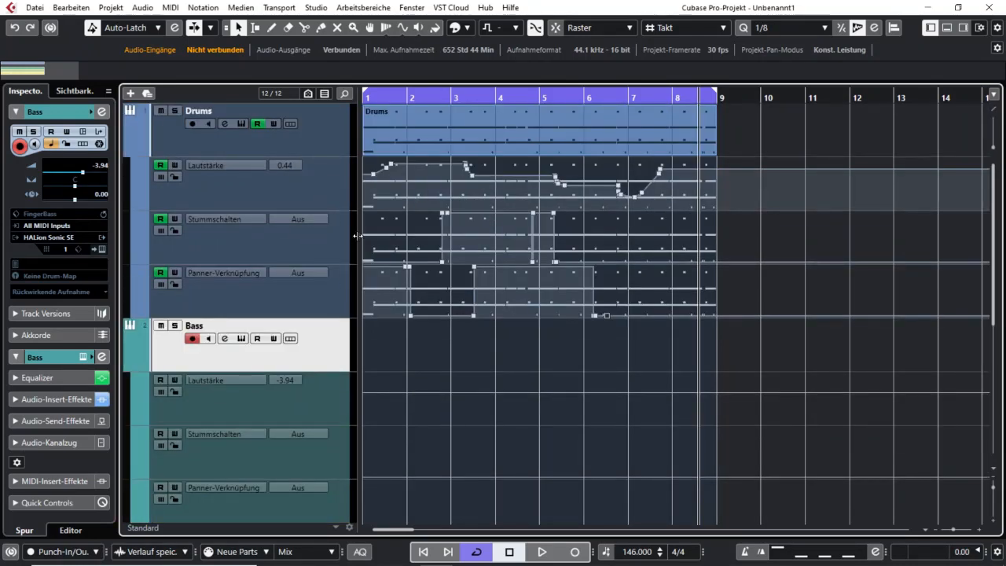
# - Select all events in the Drums track's Lautstärke, Stummschalten and Panner-Verknüpfung automation lanes
pyautogui.click(329, 188)
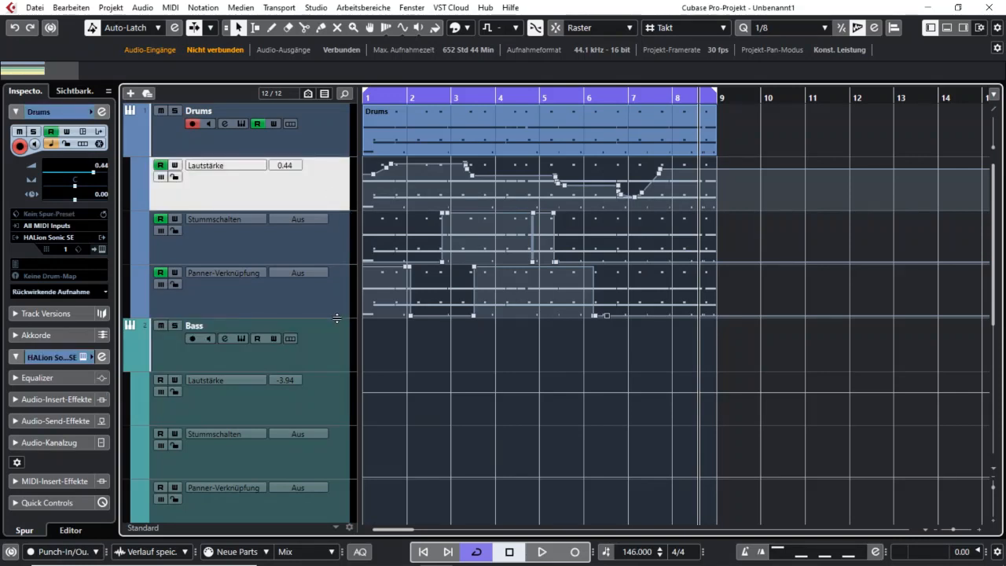
pyautogui.keyDown('shift'); pyautogui.click(335, 305); pyautogui.keyUp('shift')
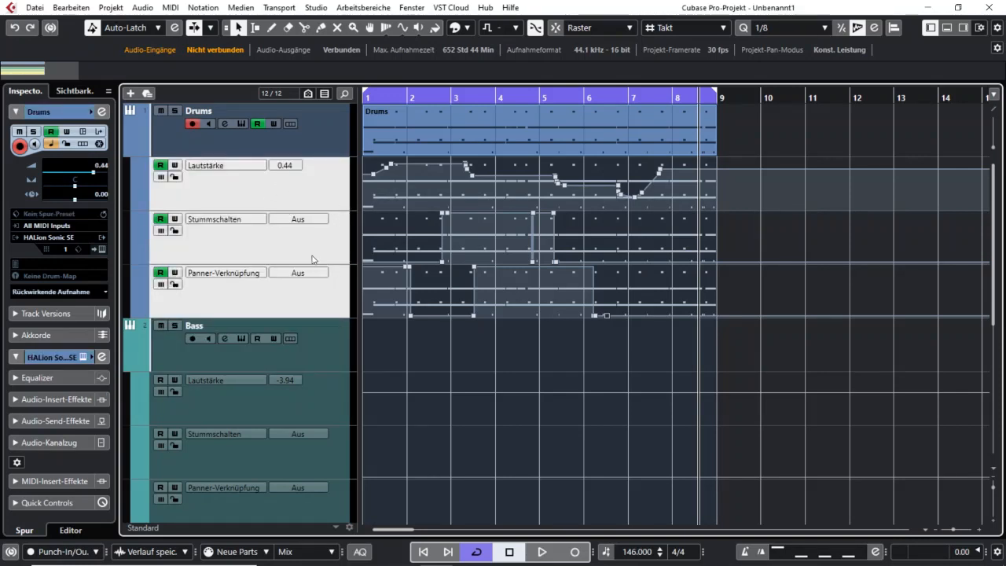
pyautogui.rightClick(329, 184)
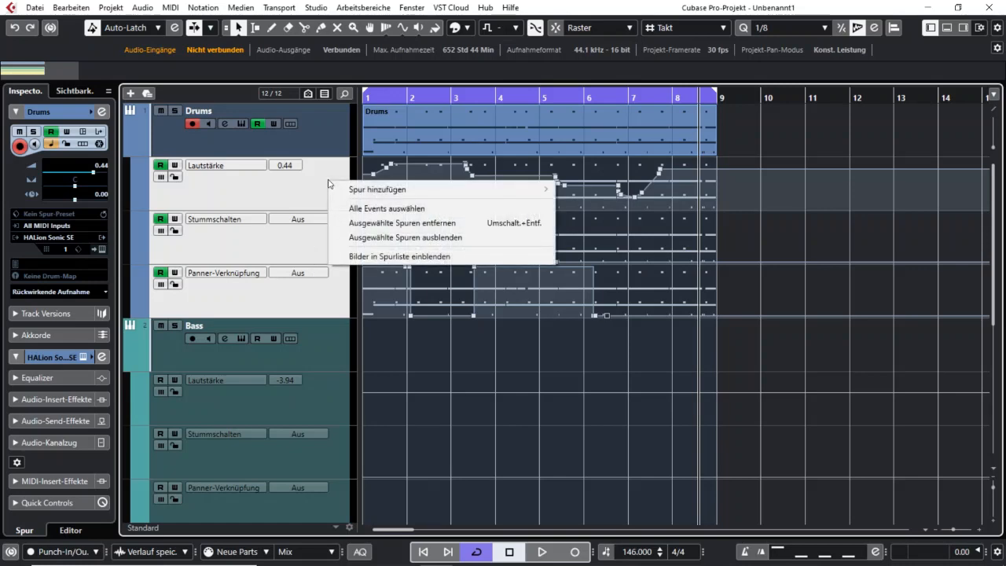
pyautogui.click(400, 210)
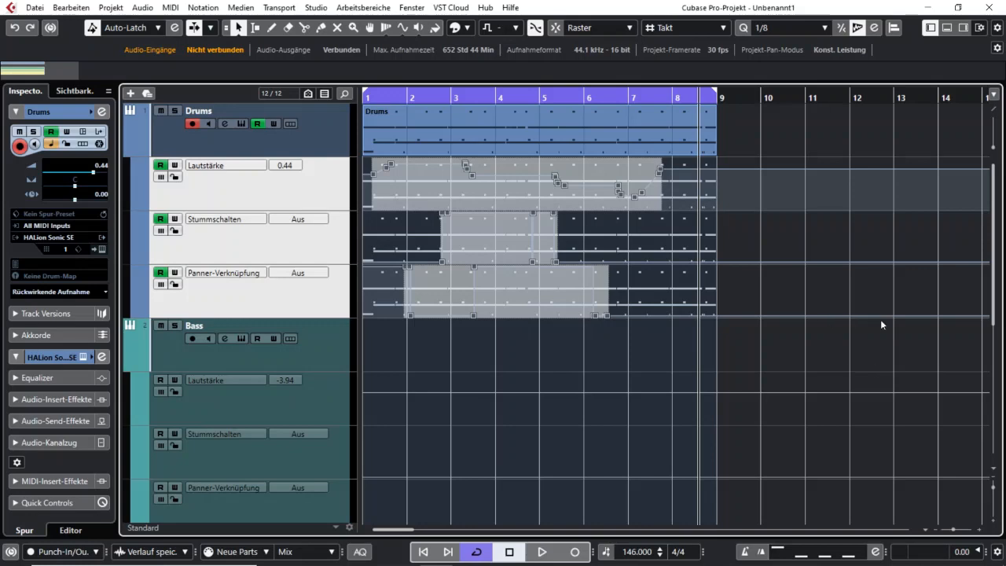
# - Copy the selected Drums automation and paste it at its original position into the three matching Bass automation lanes
pyautogui.scroll(-2, 831, 291)
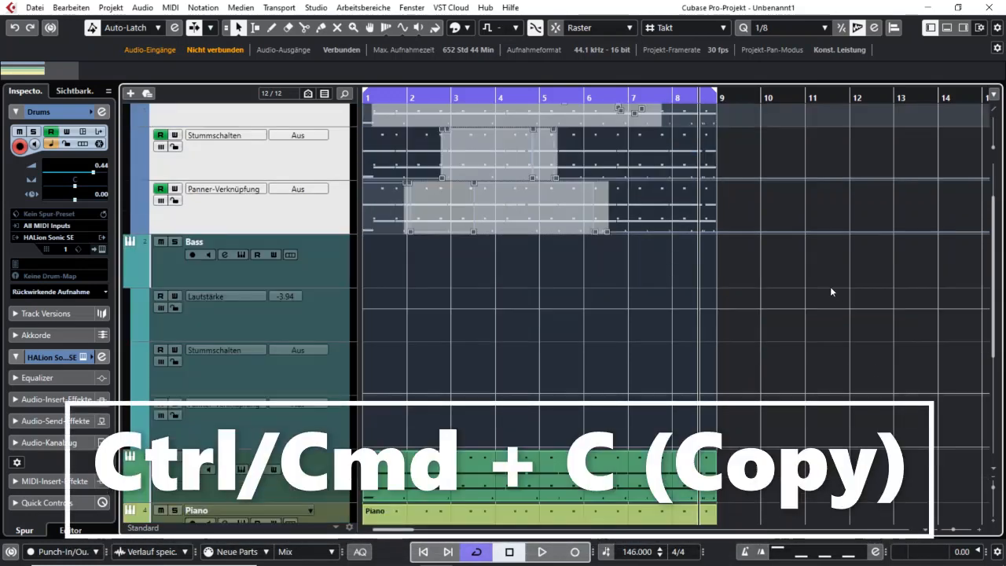
pyautogui.click(338, 331)
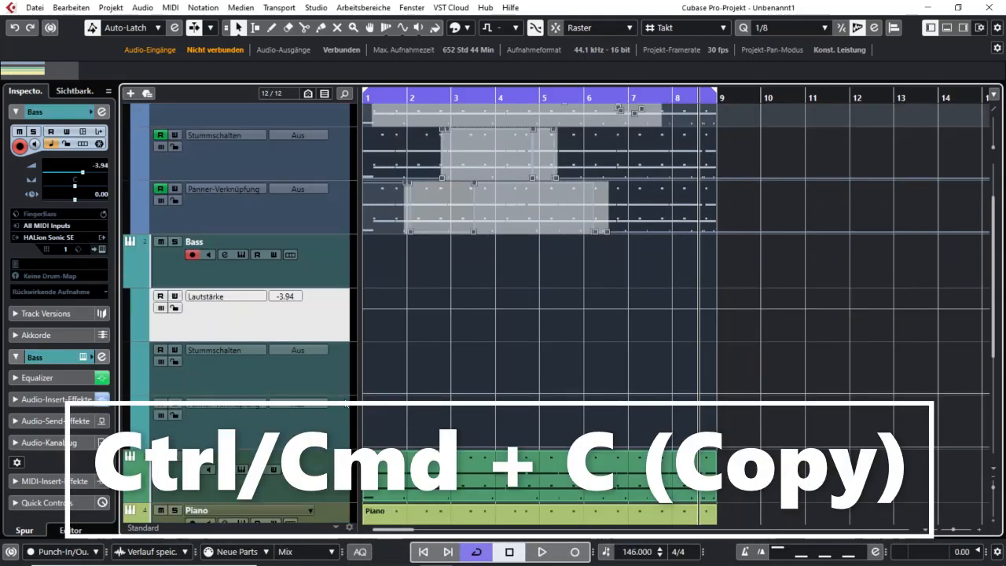
pyautogui.keyDown('shift'); pyautogui.click(347, 442); pyautogui.keyUp('shift')
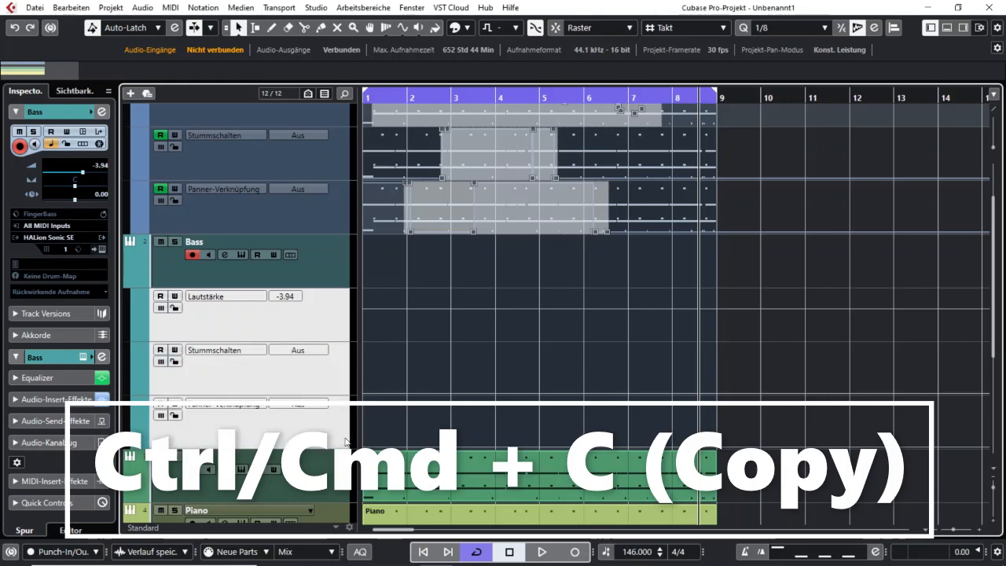
pyautogui.hotkey('ctrl', 'v')
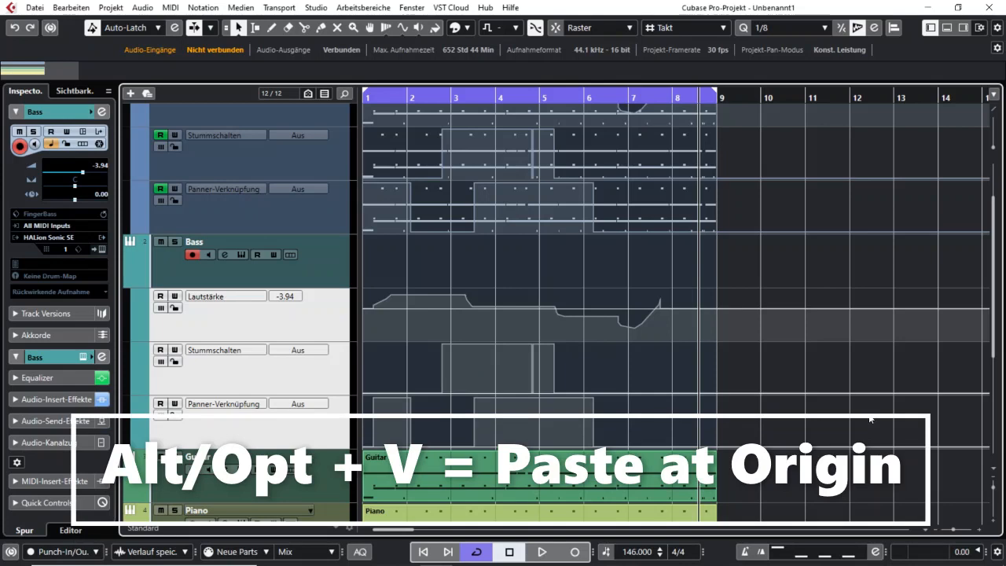
pyautogui.scroll(3, 703, 352)
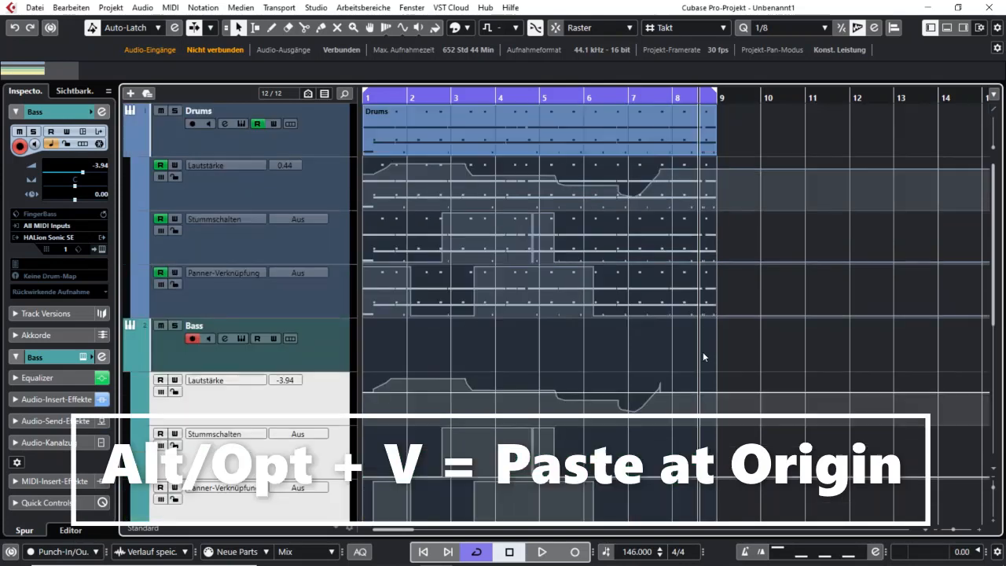
# - Select all events in the three Drums automation lanes again and move the project cursor to the start of the selection
pyautogui.click(336, 196)
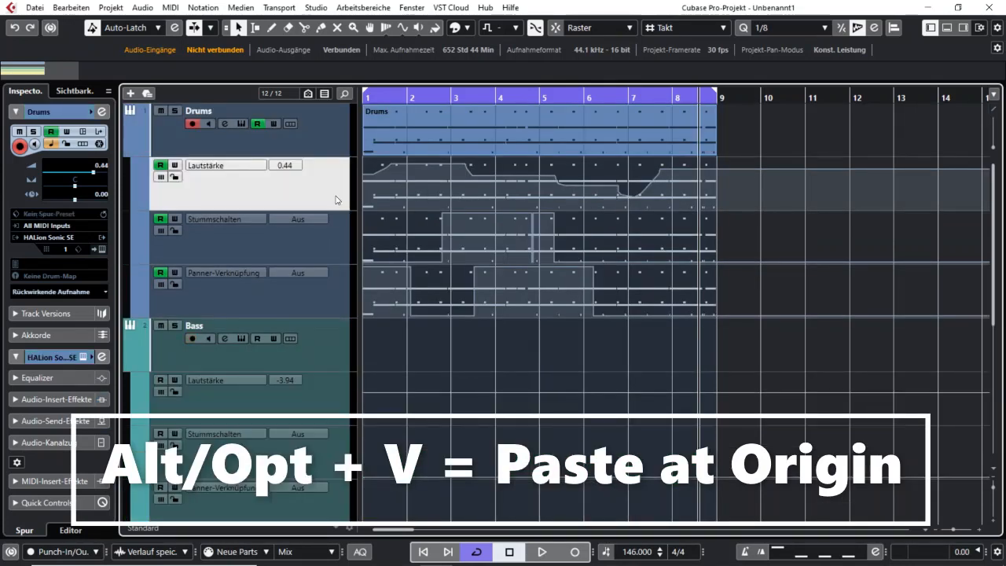
pyautogui.keyDown('shift'); pyautogui.click(336, 283); pyautogui.keyUp('shift')
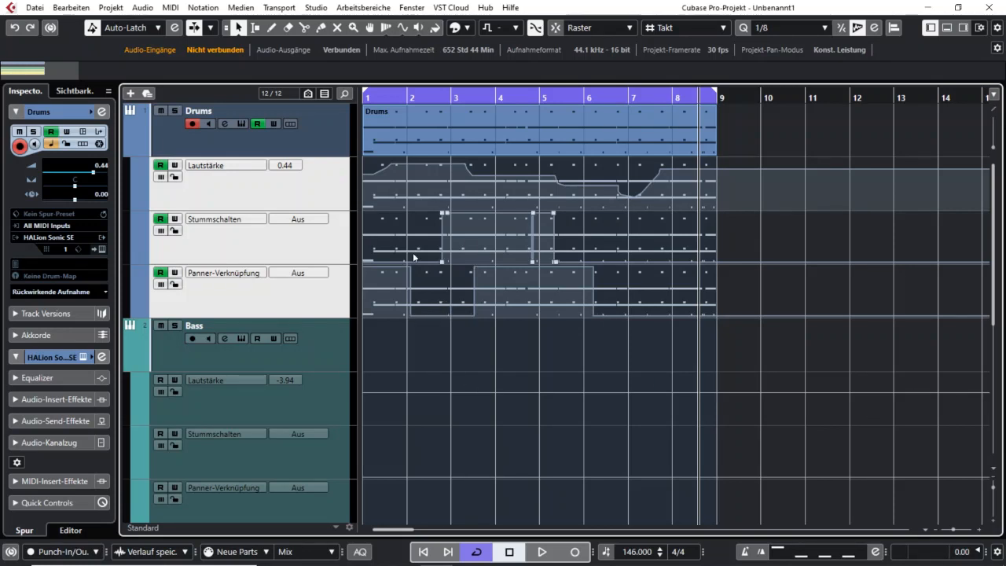
pyautogui.rightClick(331, 197)
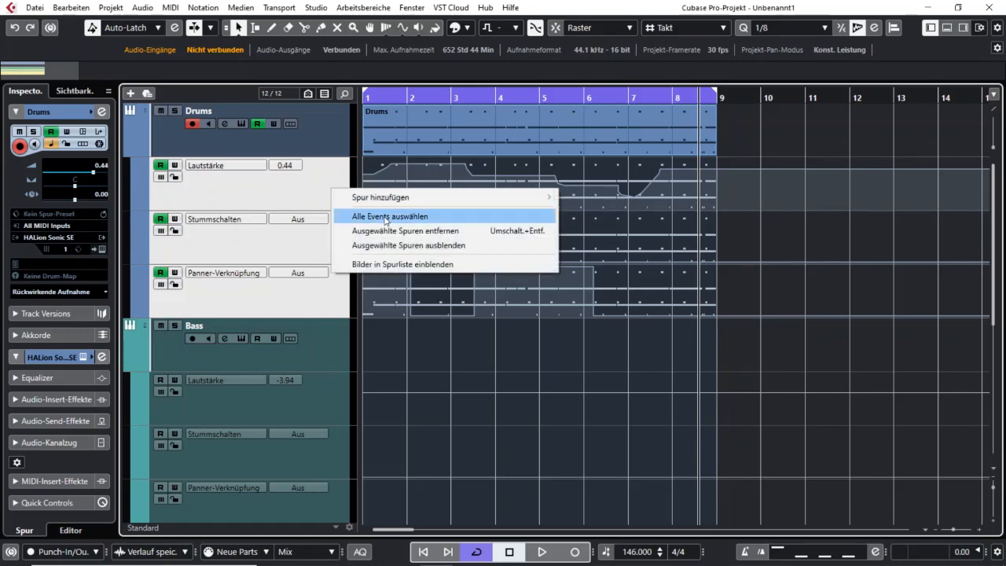
pyautogui.click(350, 216)
pyautogui.press('l')
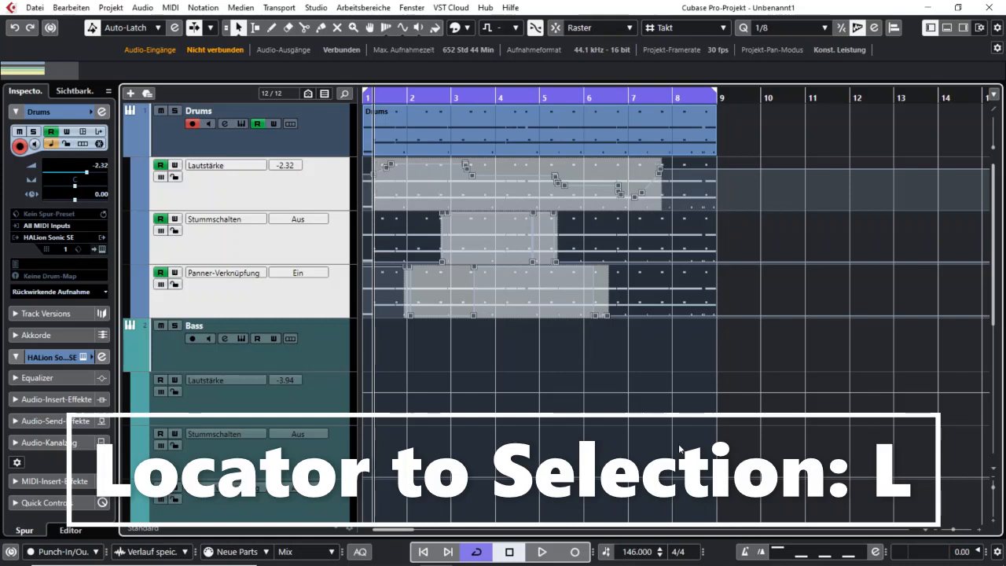
# - Paste the Drums automation at the cursor into the Bass track's Lautstärke, Stummschalten and Panner-Verknüpfung lanes
pyautogui.scroll(-3, 678, 443)
pyautogui.click(333, 227)
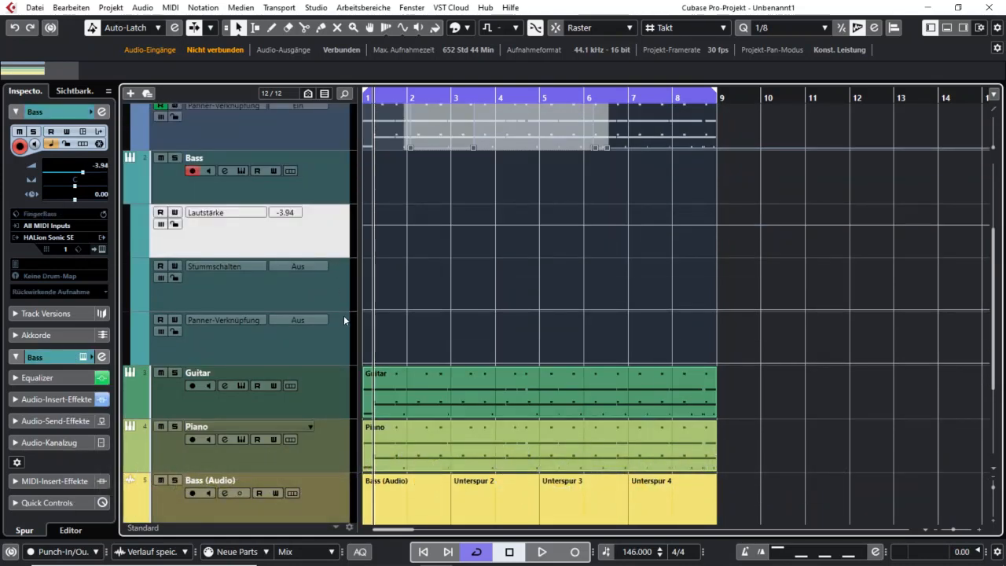
pyautogui.keyDown('shift'); pyautogui.click(345, 317); pyautogui.keyUp('shift')
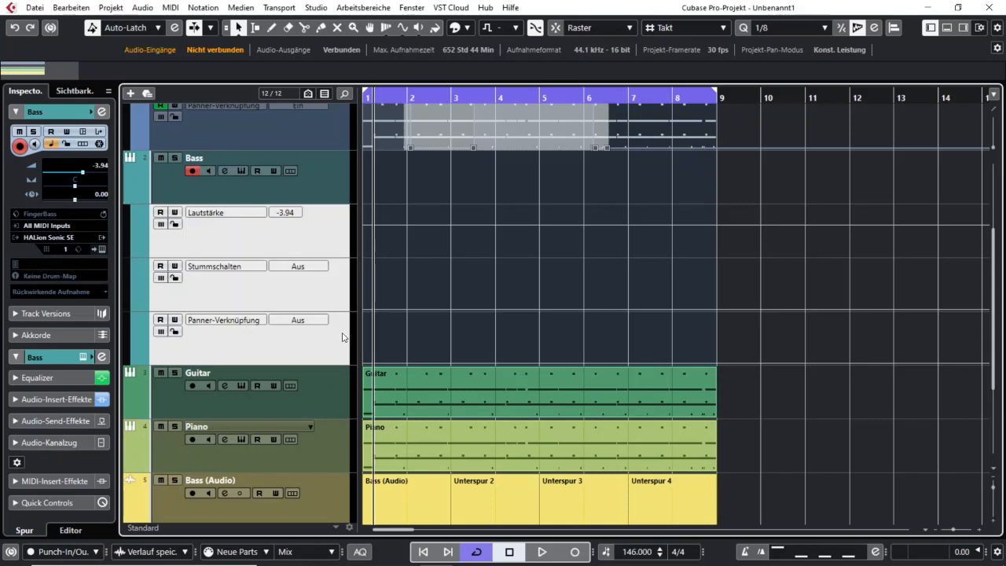
pyautogui.hotkey('ctrl', 'v')
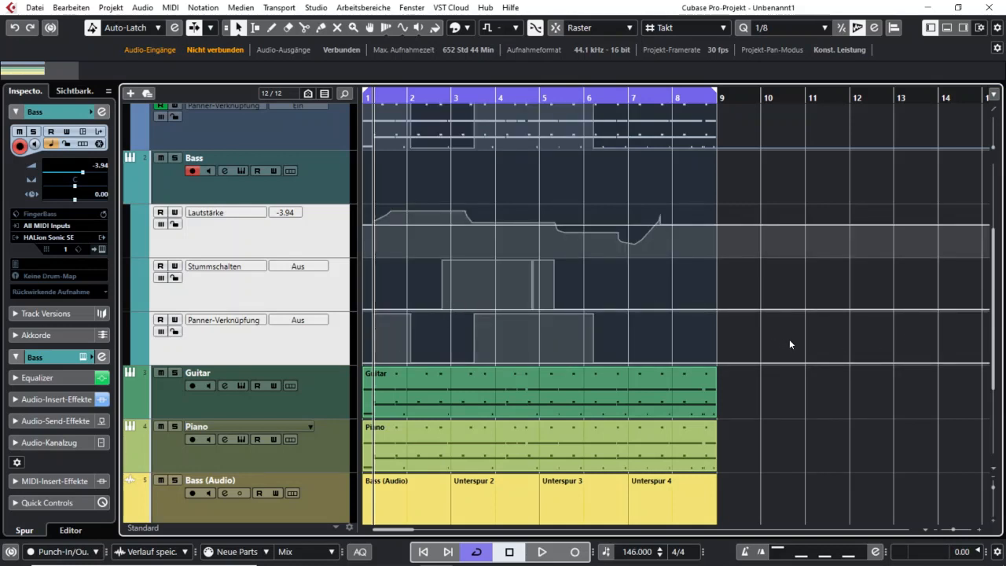
# - Compare the pasted Bass automation with the Drums lanes, checking the volume curves at the cursor around bars 5 to 8
pyautogui.scroll(3, 790, 339)
pyautogui.scroll(-2, 804, 340)
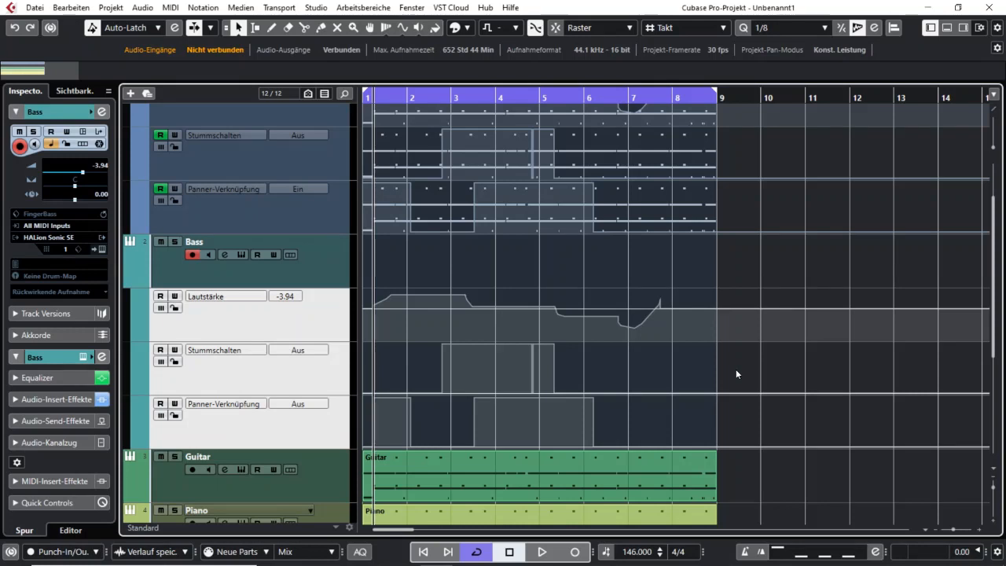
pyautogui.scroll(2, 736, 372)
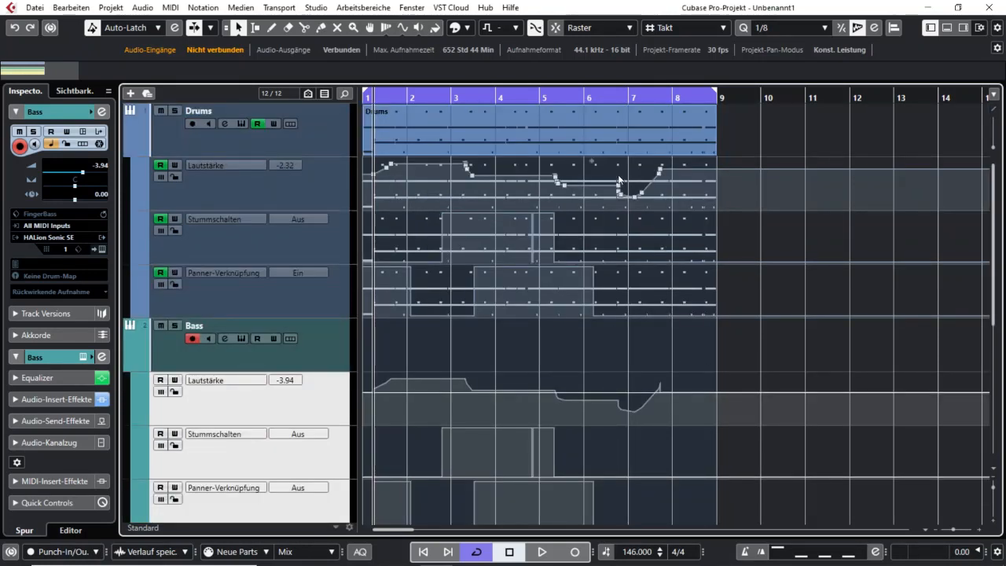
pyautogui.click(555, 96)
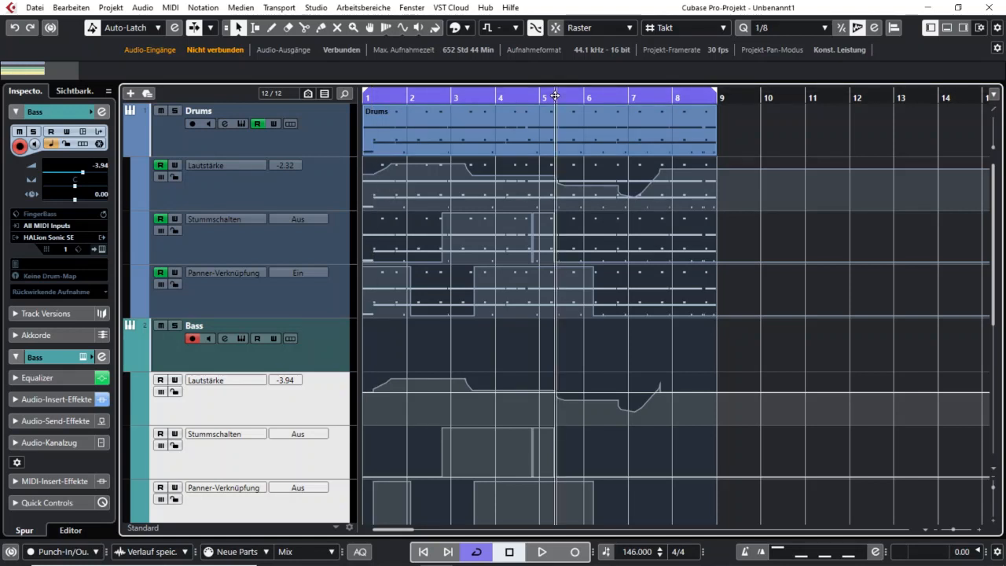
pyautogui.moveTo(556, 181)
pyautogui.moveTo(621, 93); pyautogui.dragTo(621, 168)
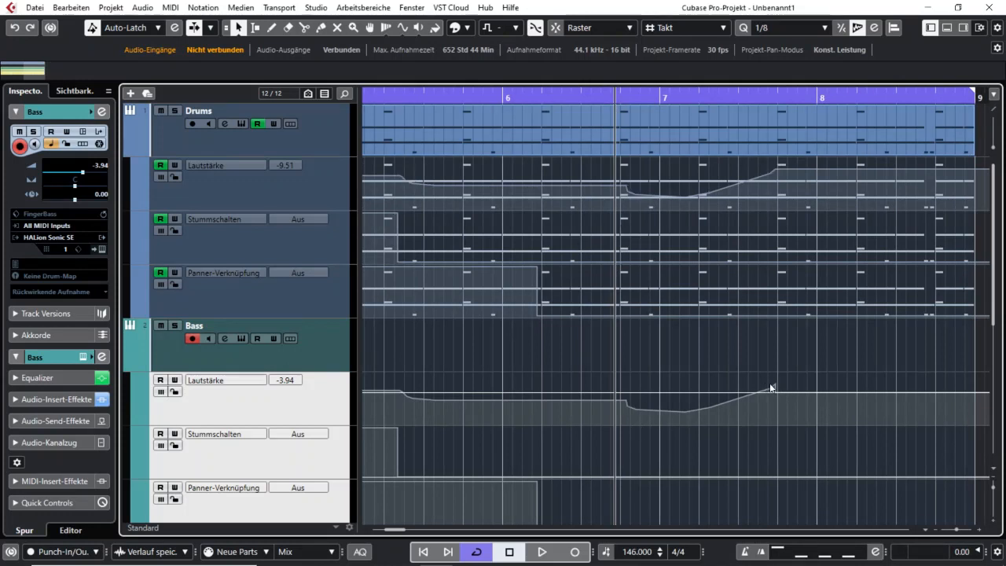
pyautogui.click(778, 97)
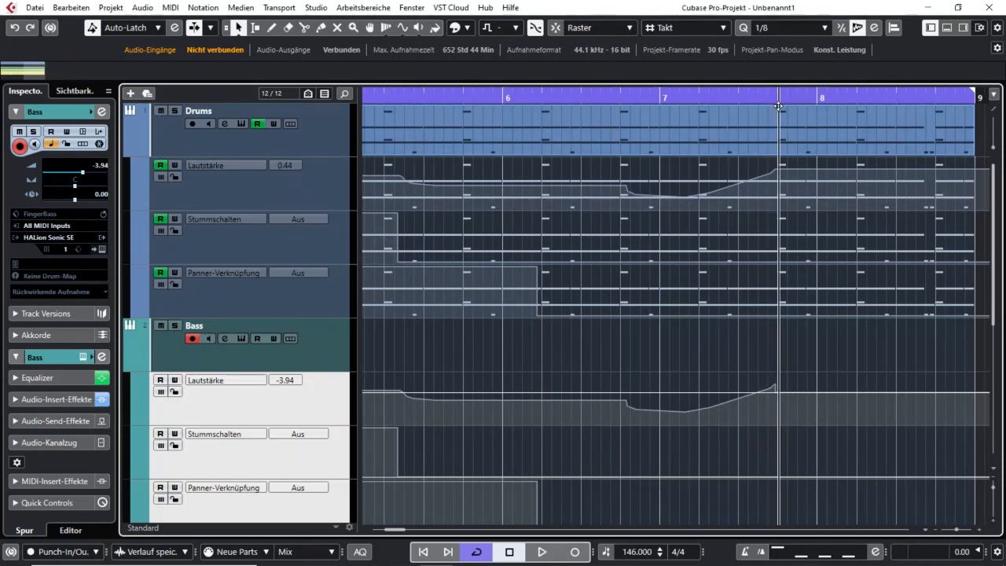
pyautogui.click(767, 94)
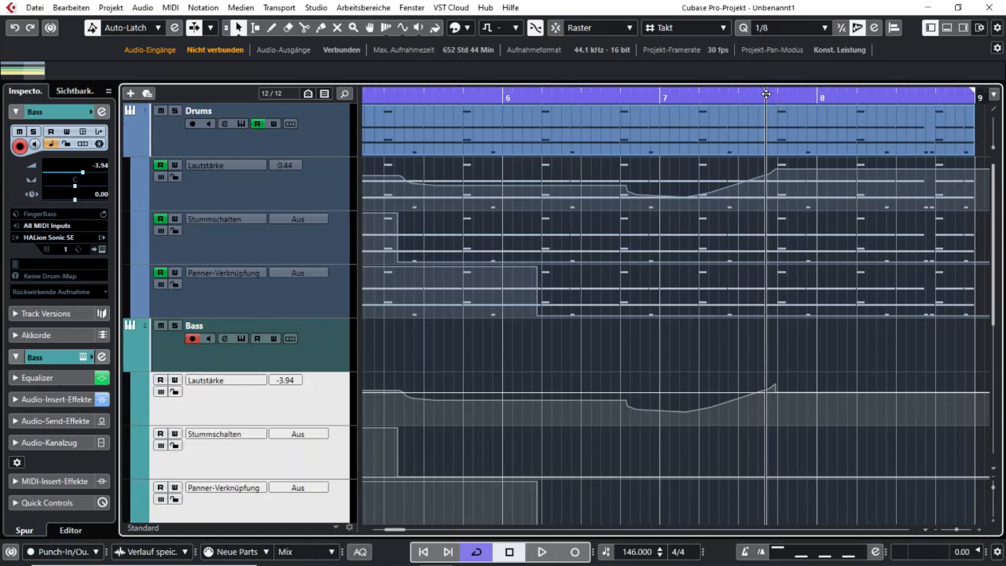
pyautogui.moveTo(767, 94); pyautogui.dragTo(765, 96)
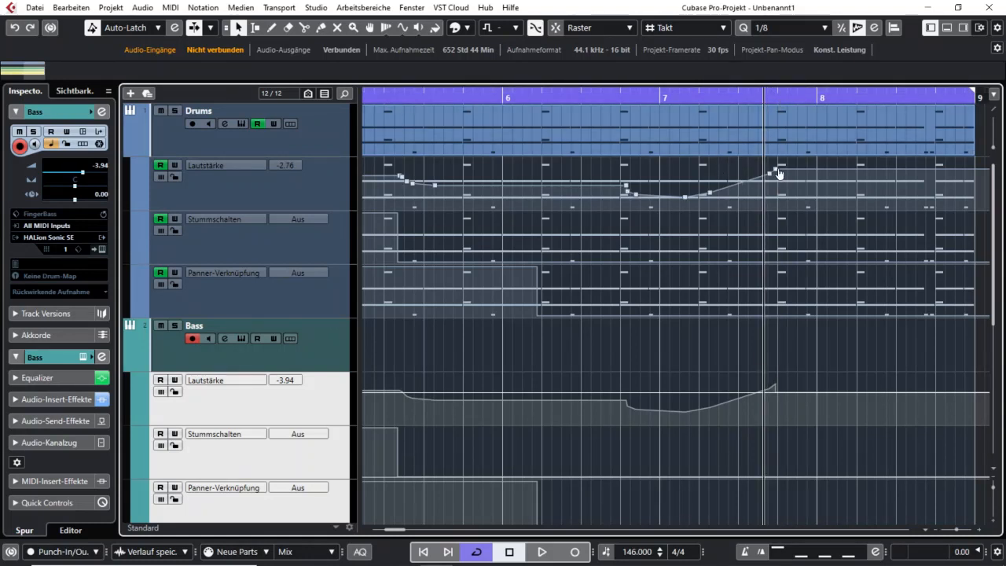
pyautogui.moveTo(779, 173)
pyautogui.hscroll(2, 790, 408)
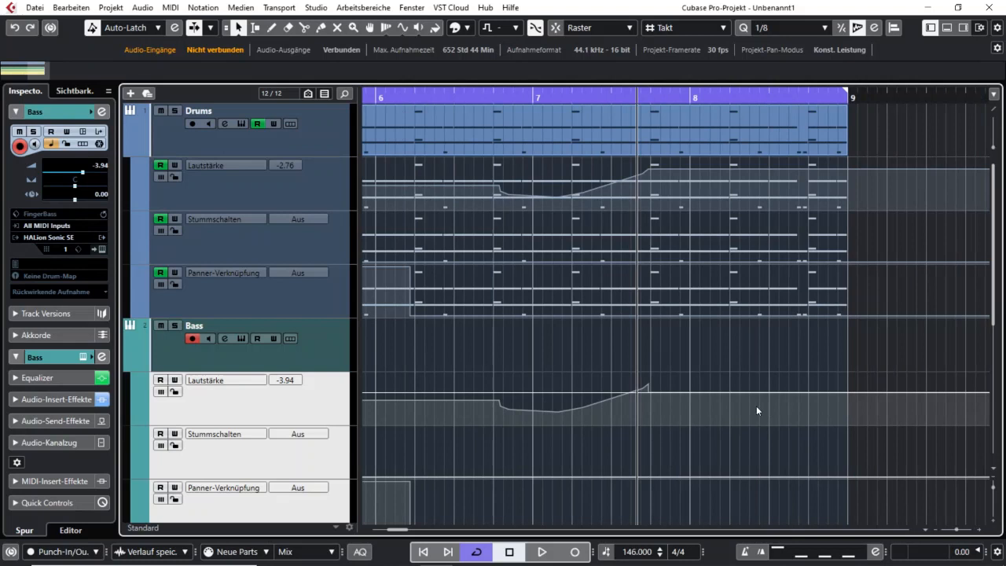
# - Enable automation reading on the Bass track and delete the extra volume point that ends the ramp before bar 8
pyautogui.click(214, 349)
pyautogui.click(258, 339)
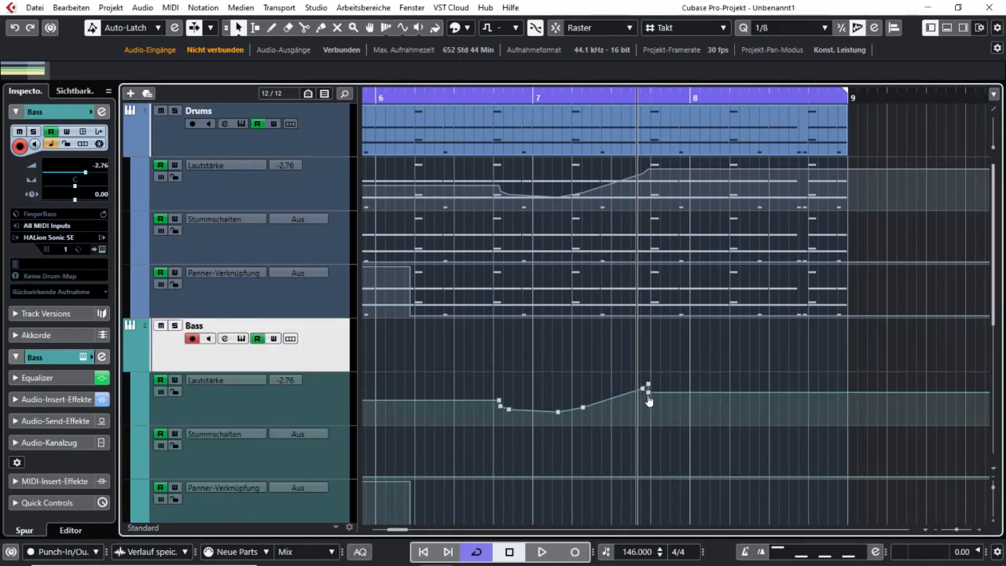
pyautogui.moveTo(650, 395)
pyautogui.press('Delete')
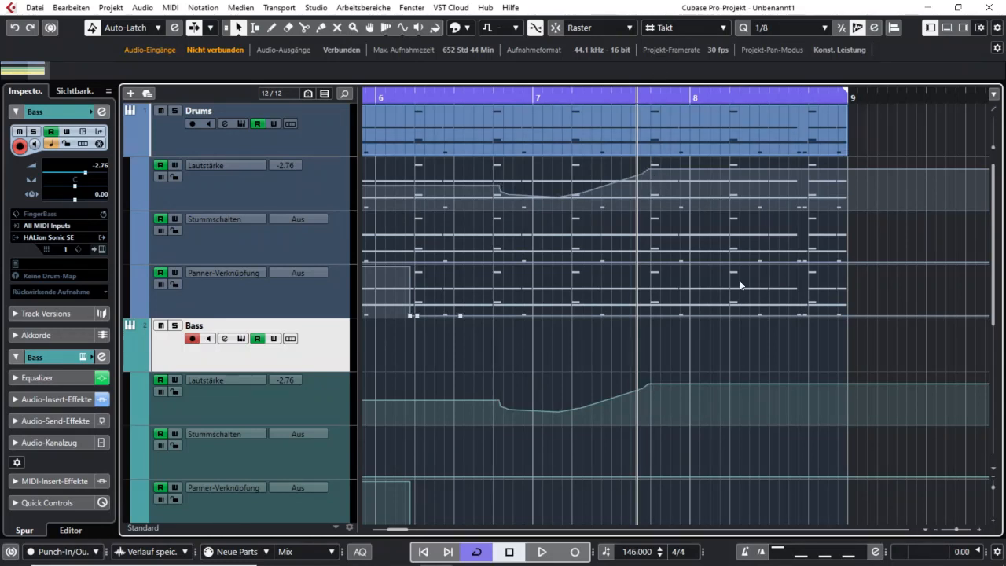
# - Remove the extra volume point before the first ramp in bar 1 of the Bass track's Lautstärke lane
pyautogui.scroll(-3, 740, 279)
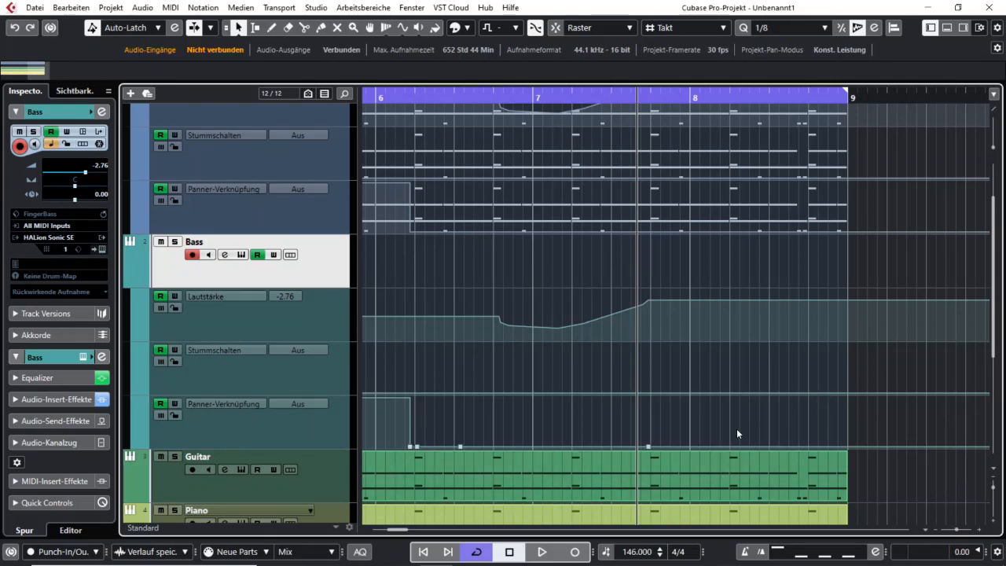
pyautogui.hscroll(-5, 818, 357)
pyautogui.hscroll(-1, 818, 358)
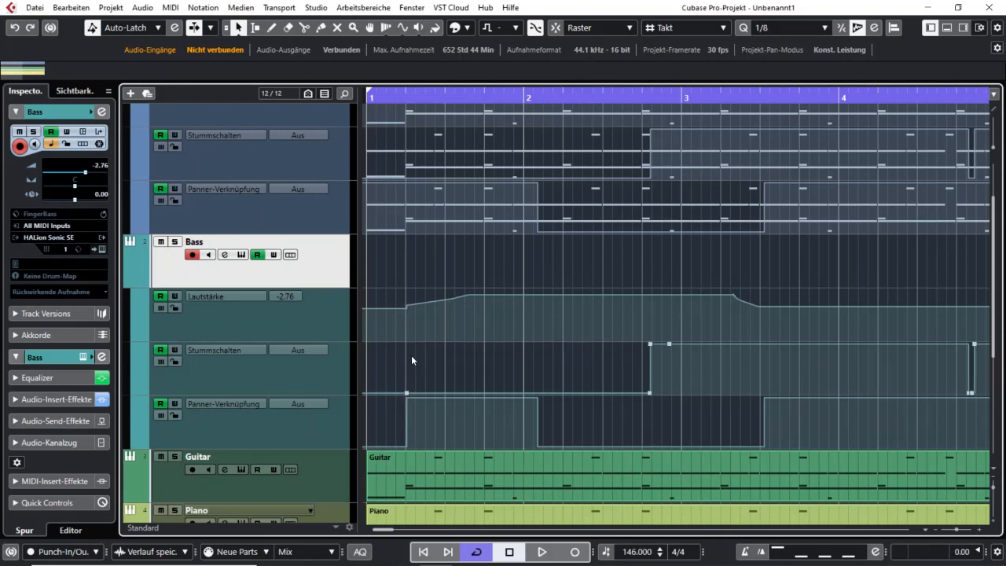
pyautogui.scroll(2, 410, 351)
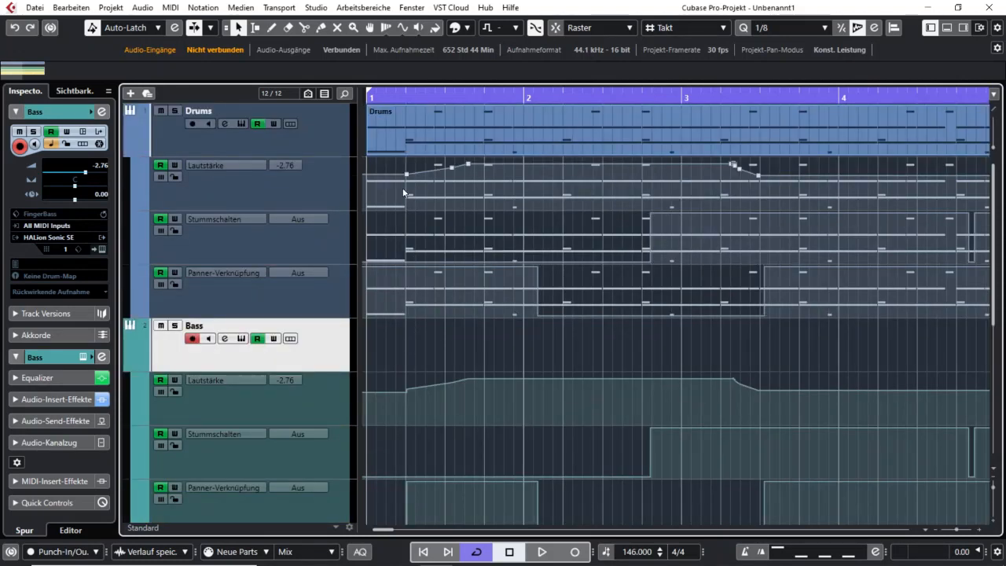
pyautogui.moveTo(408, 179)
pyautogui.click(407, 393)
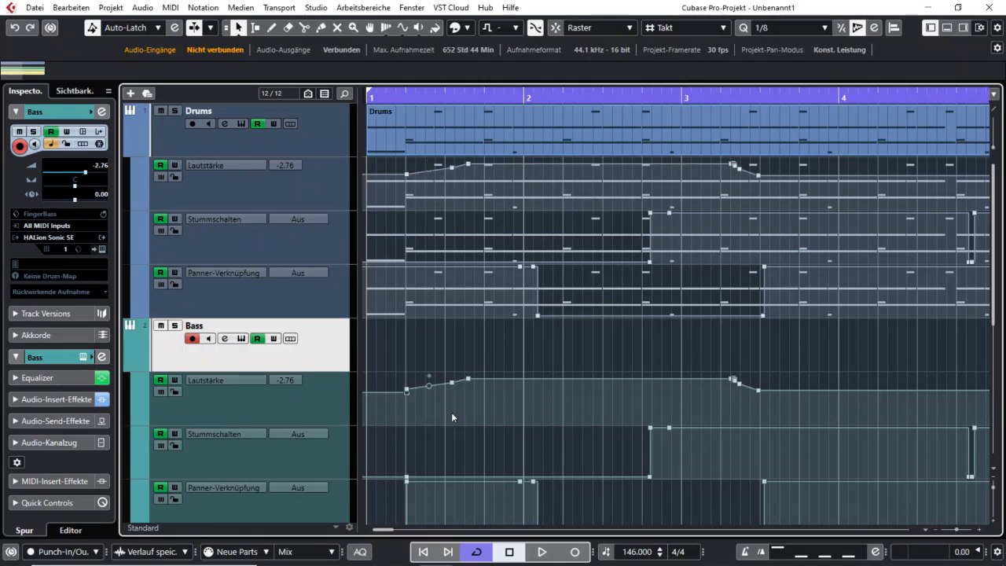
# - Remove the extra lower point in bar 1 of the Bass track's Panner-Verknüpfung lane
pyautogui.scroll(-2, 451, 412)
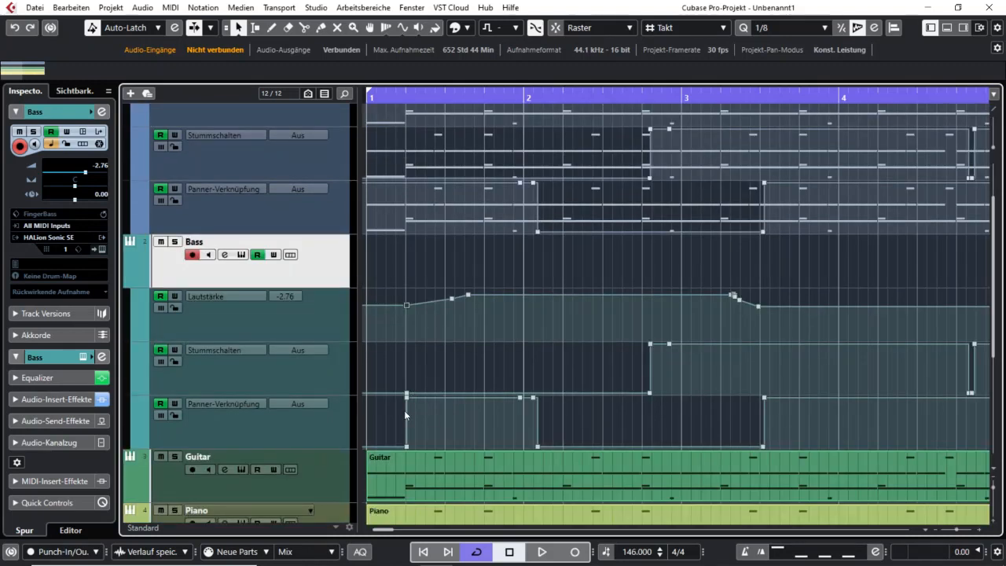
pyautogui.click(407, 446)
pyautogui.moveTo(407, 445); pyautogui.dragTo(406, 397)
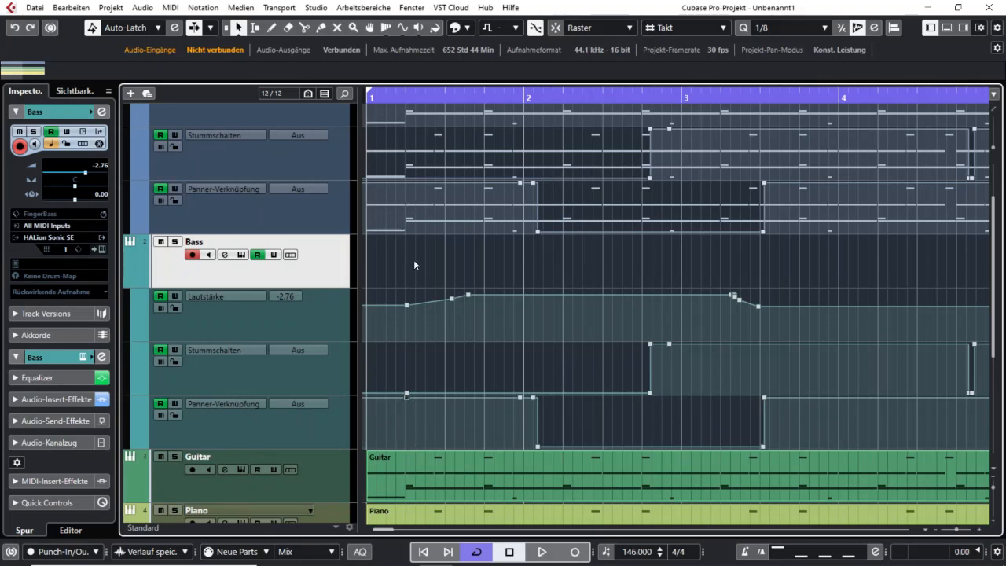
pyautogui.click(446, 384)
# - Select the Drums track's Lautstärke, Stummschalten and Panner-Verknüpfung lanes together and select all their automation events
pyautogui.scroll(-5, 468, 363)
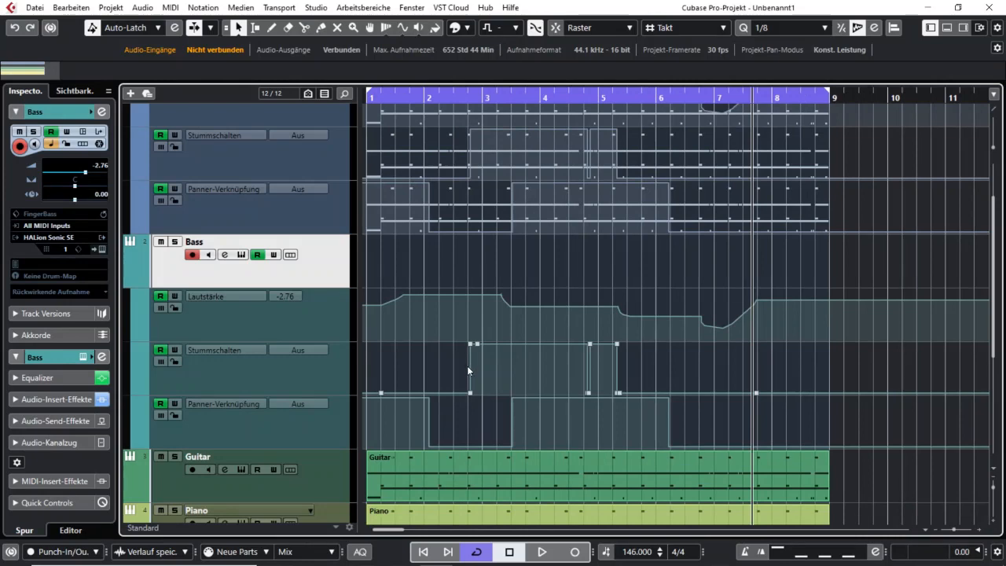
pyautogui.scroll(-1, 468, 365)
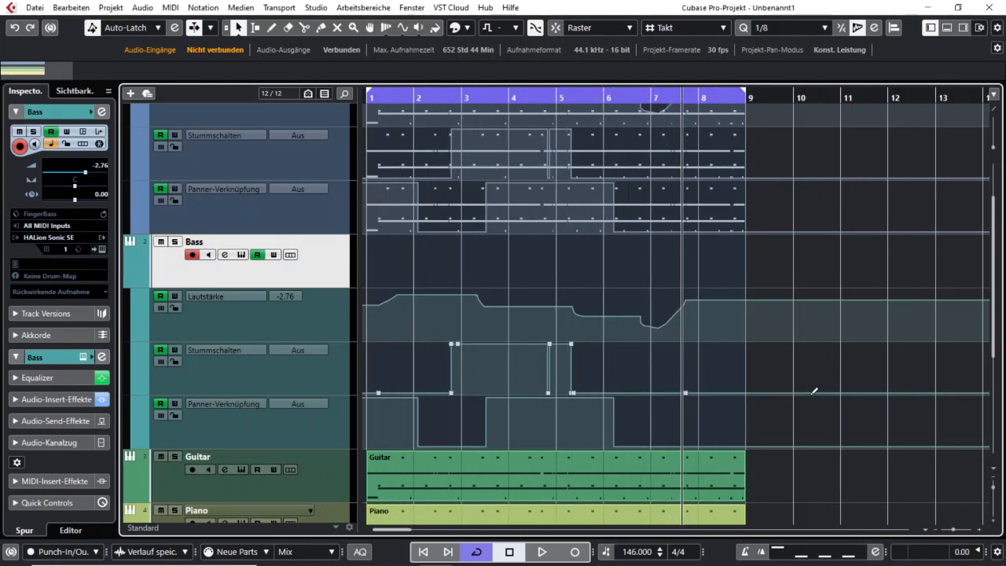
pyautogui.scroll(2, 814, 391)
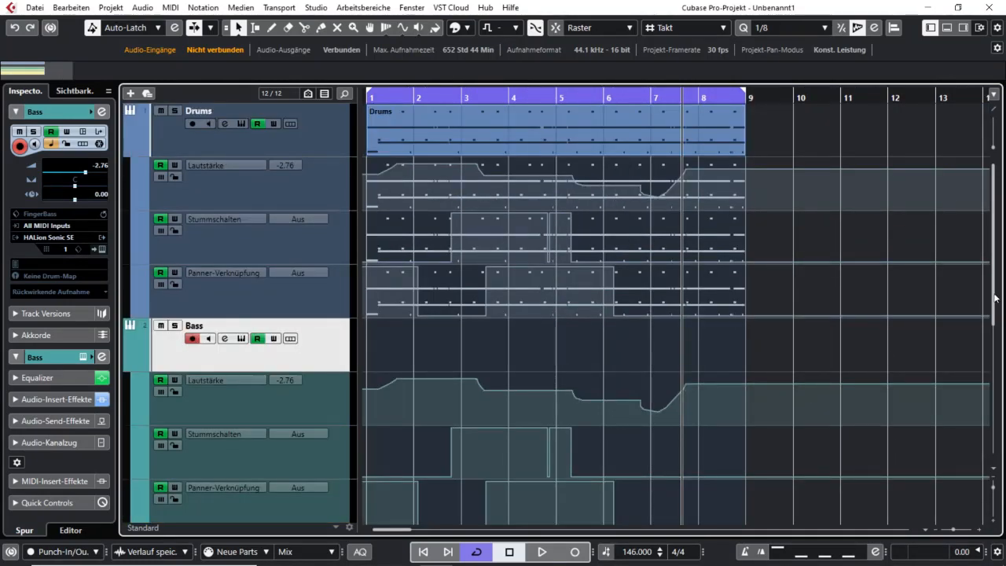
pyautogui.scroll(-1, 797, 206)
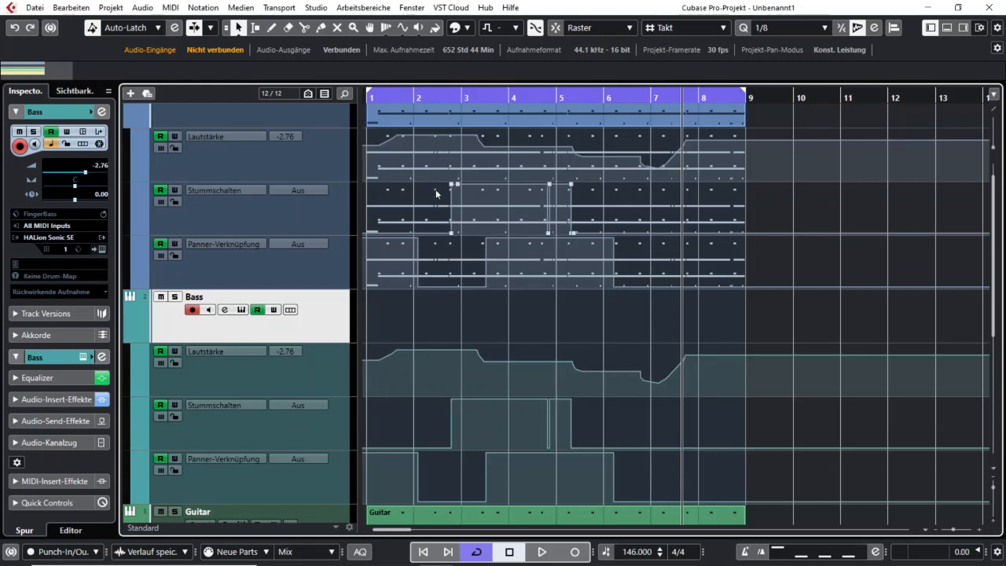
pyautogui.click(316, 155)
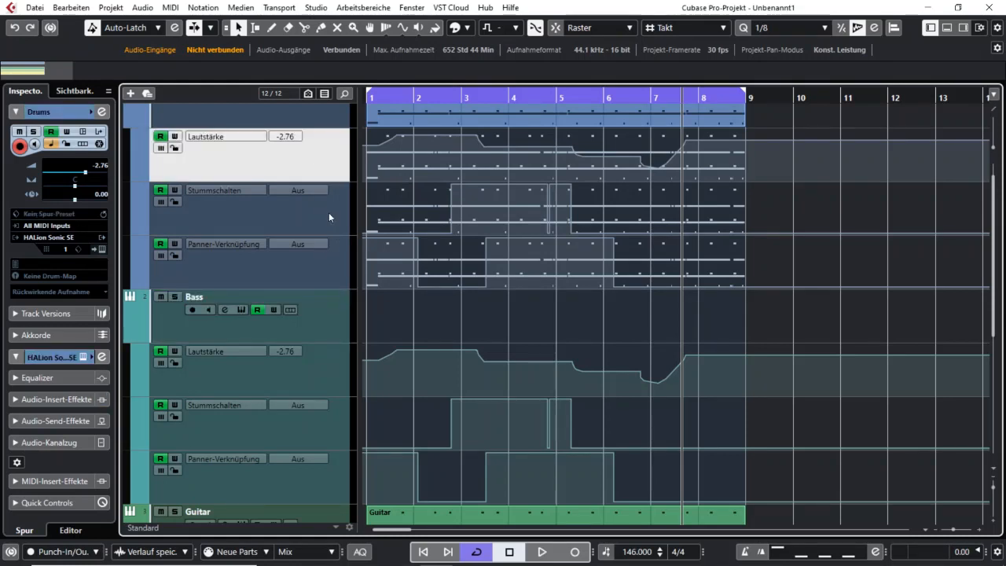
pyautogui.keyDown('ctrl'); pyautogui.click(329, 212); pyautogui.keyUp('ctrl')
pyautogui.keyDown('ctrl'); pyautogui.click(343, 264); pyautogui.keyUp('ctrl')
pyautogui.rightClick(319, 275)
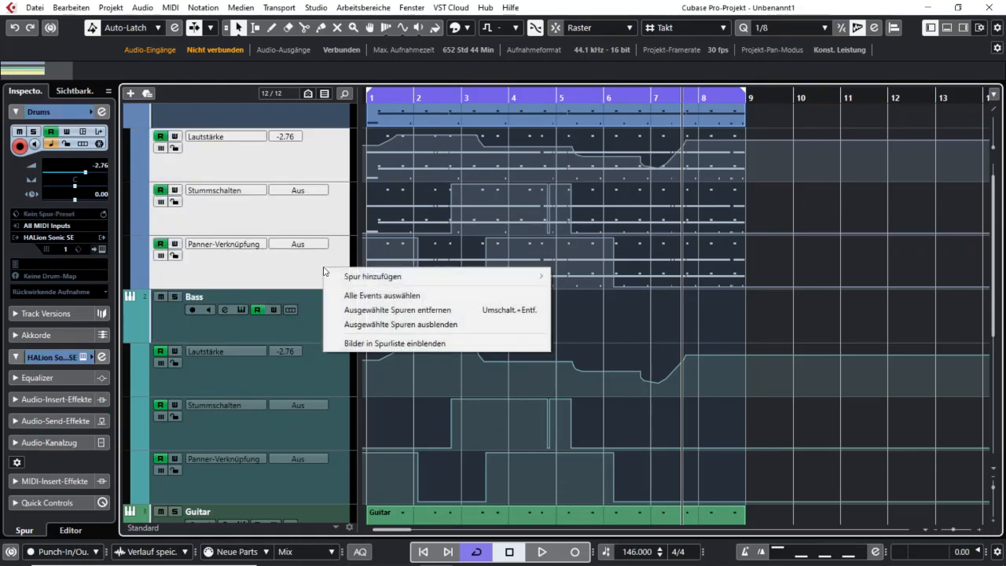
pyautogui.click(334, 294)
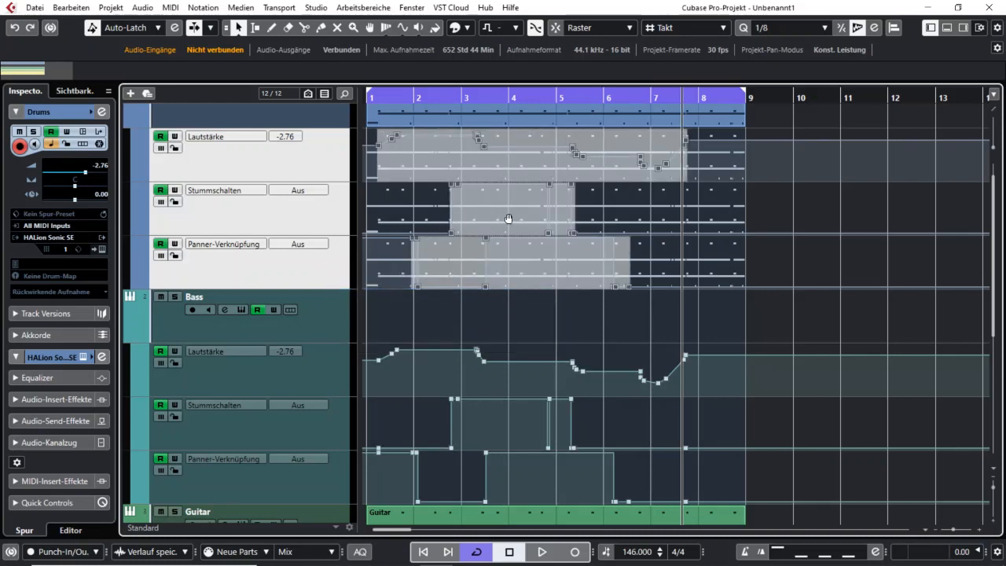
# - Move the project cursor to the start of the selected Drums automation in bar 1
pyautogui.scroll(-2, 371, 397)
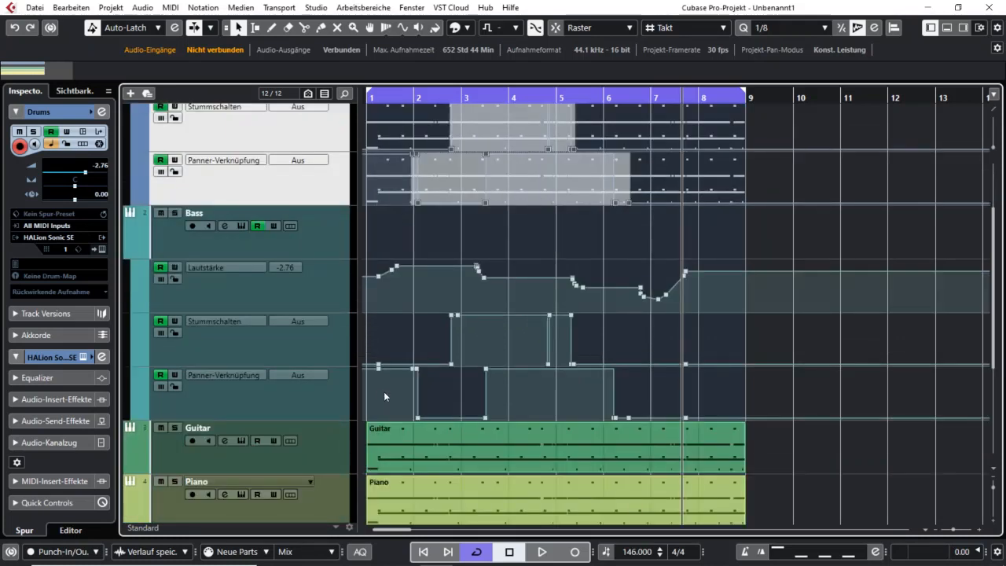
pyautogui.scroll(2, 384, 396)
pyautogui.press('l')
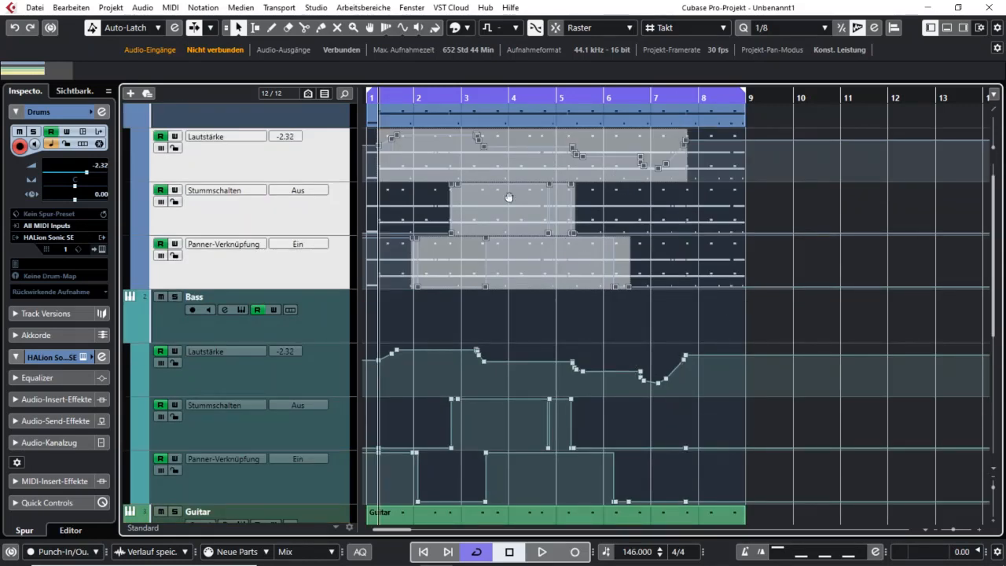
# - Select the Bass track's three automation lanes and place the project cursor in the empty area between bars 11 and 12
pyautogui.scroll(-2, 410, 359)
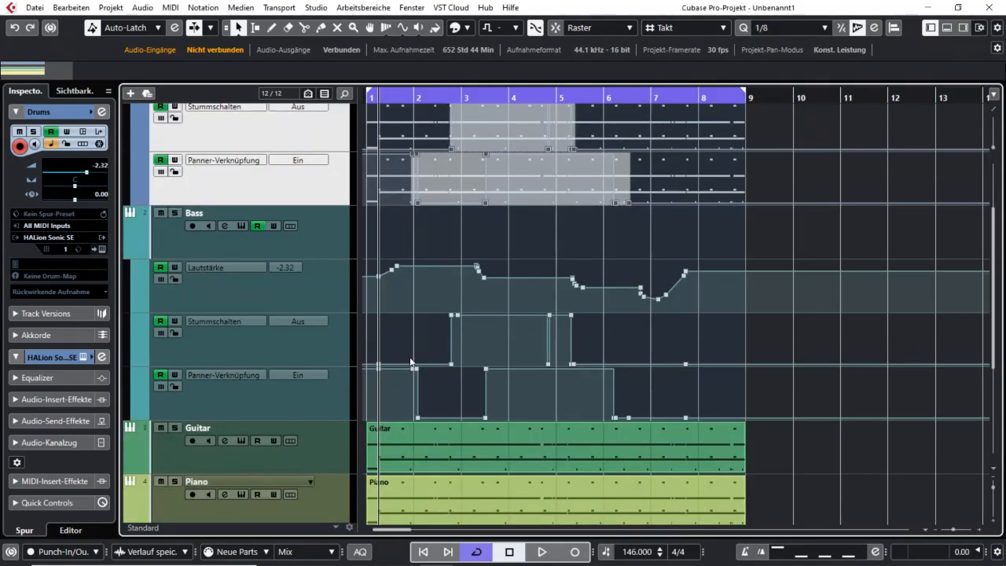
pyautogui.click(334, 294)
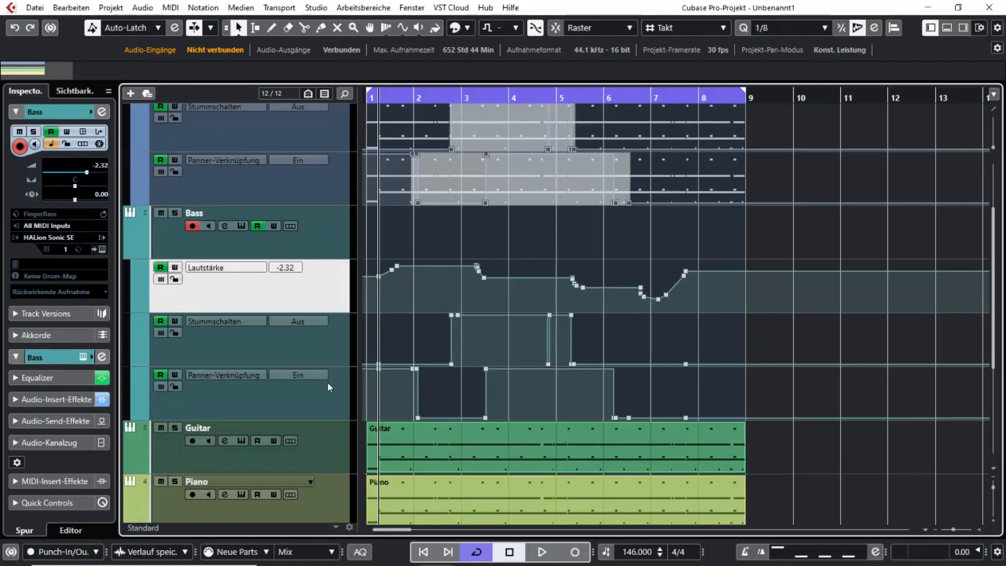
pyautogui.keyDown('shift'); pyautogui.click(327, 382); pyautogui.keyUp('shift')
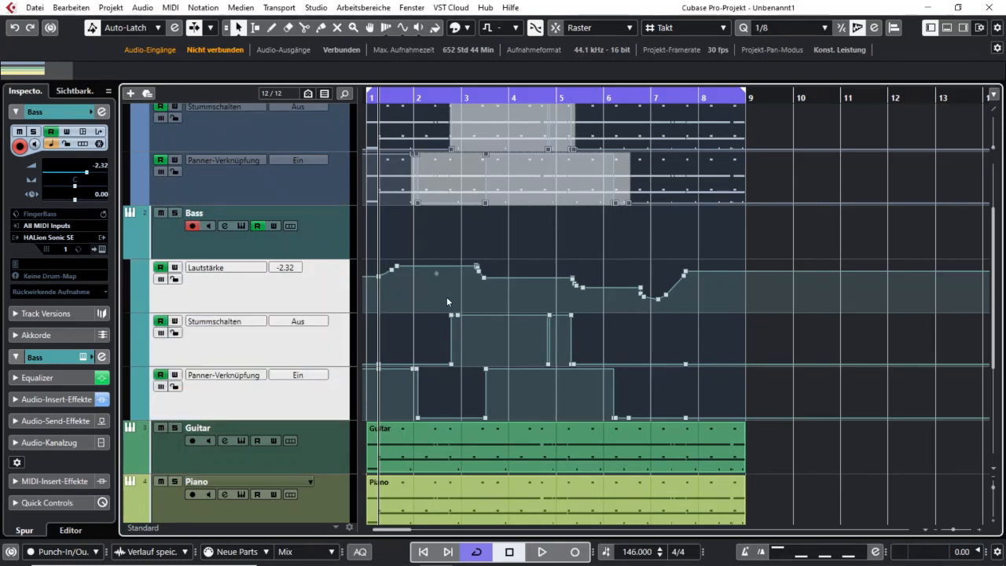
pyautogui.click(867, 226)
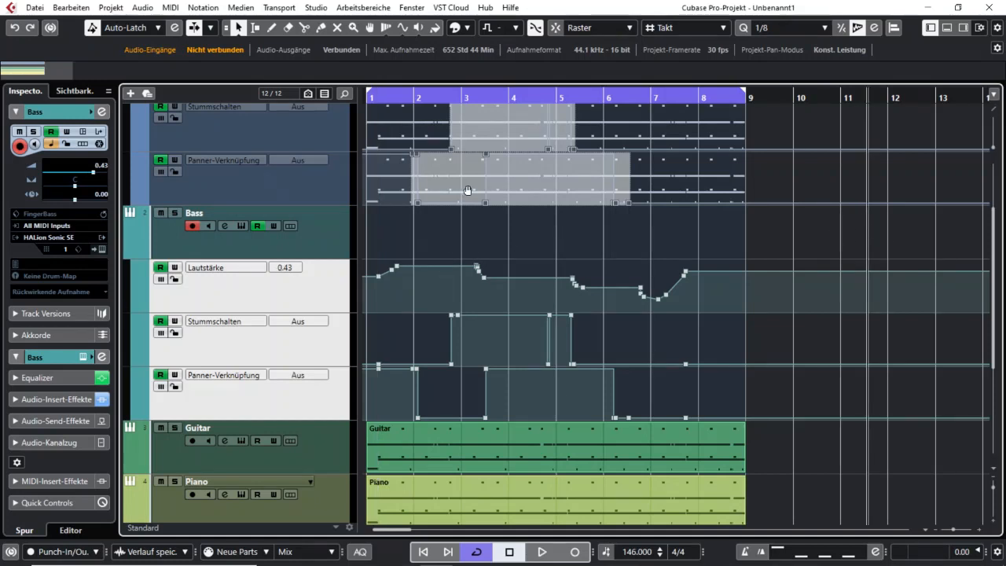
pyautogui.scroll(2, 447, 243)
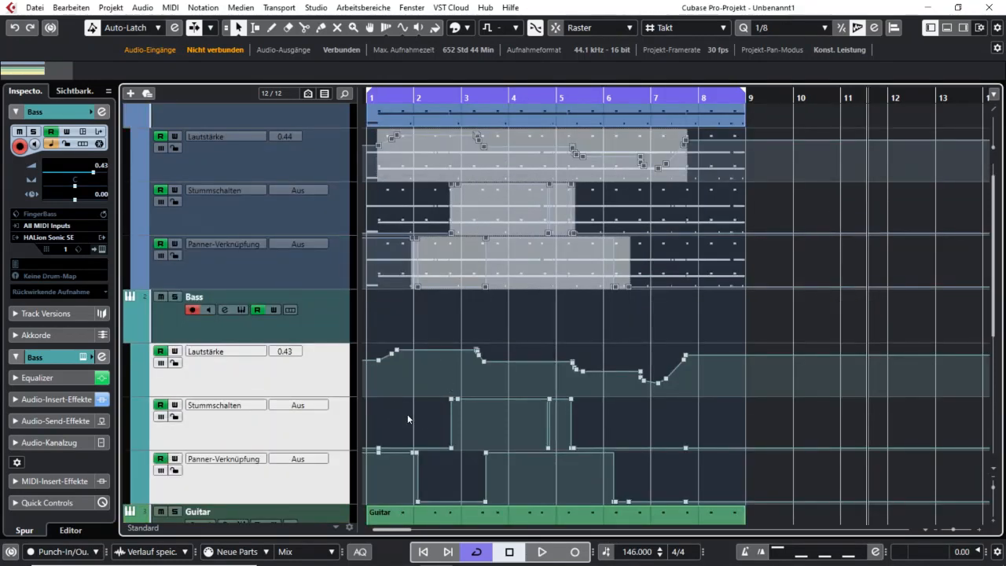